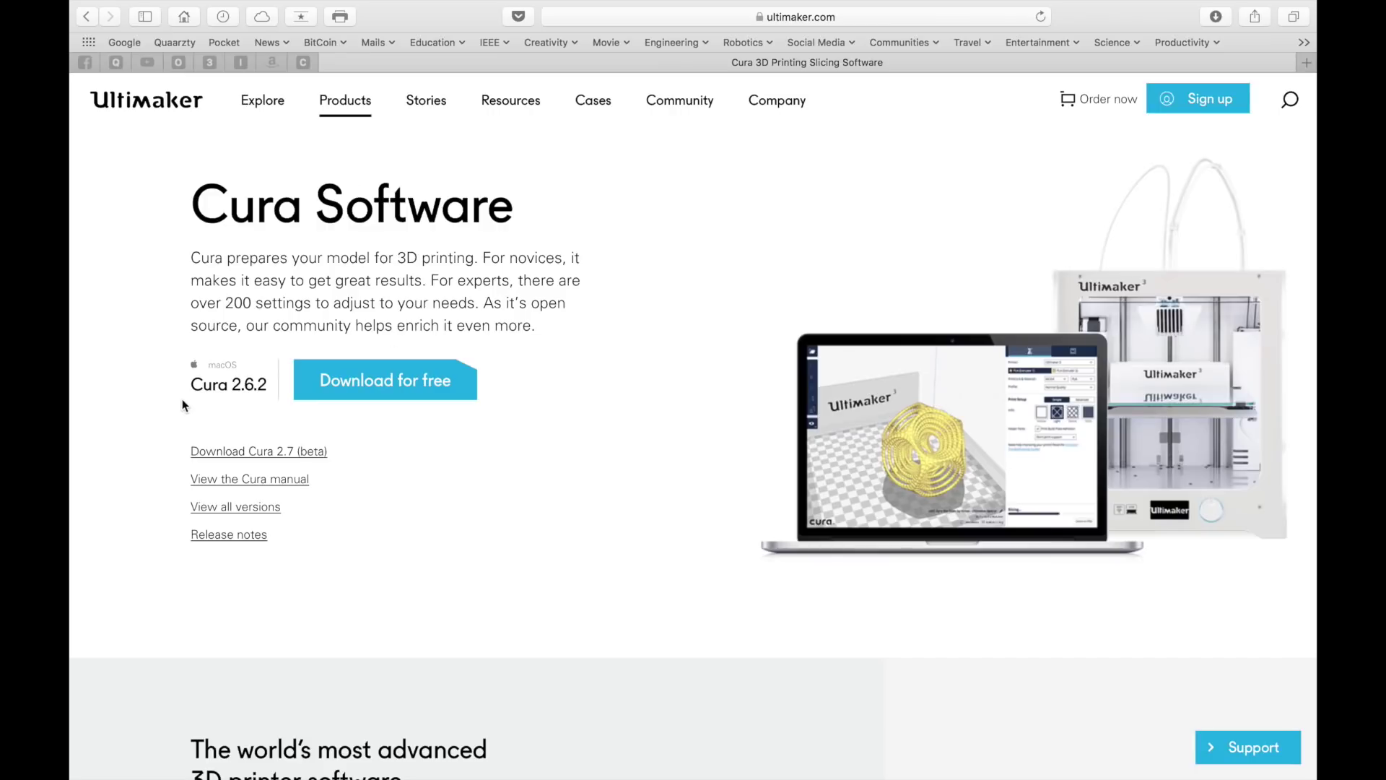
Highlight the Cura 2.6.2 version text on the Ultimaker download page, then clear the highlight.
mouse_move(182, 399)
left_mouse_down()
mouse_move(266, 390)
mouse_move(190, 387)
left_mouse_up()
left_click(267, 392)
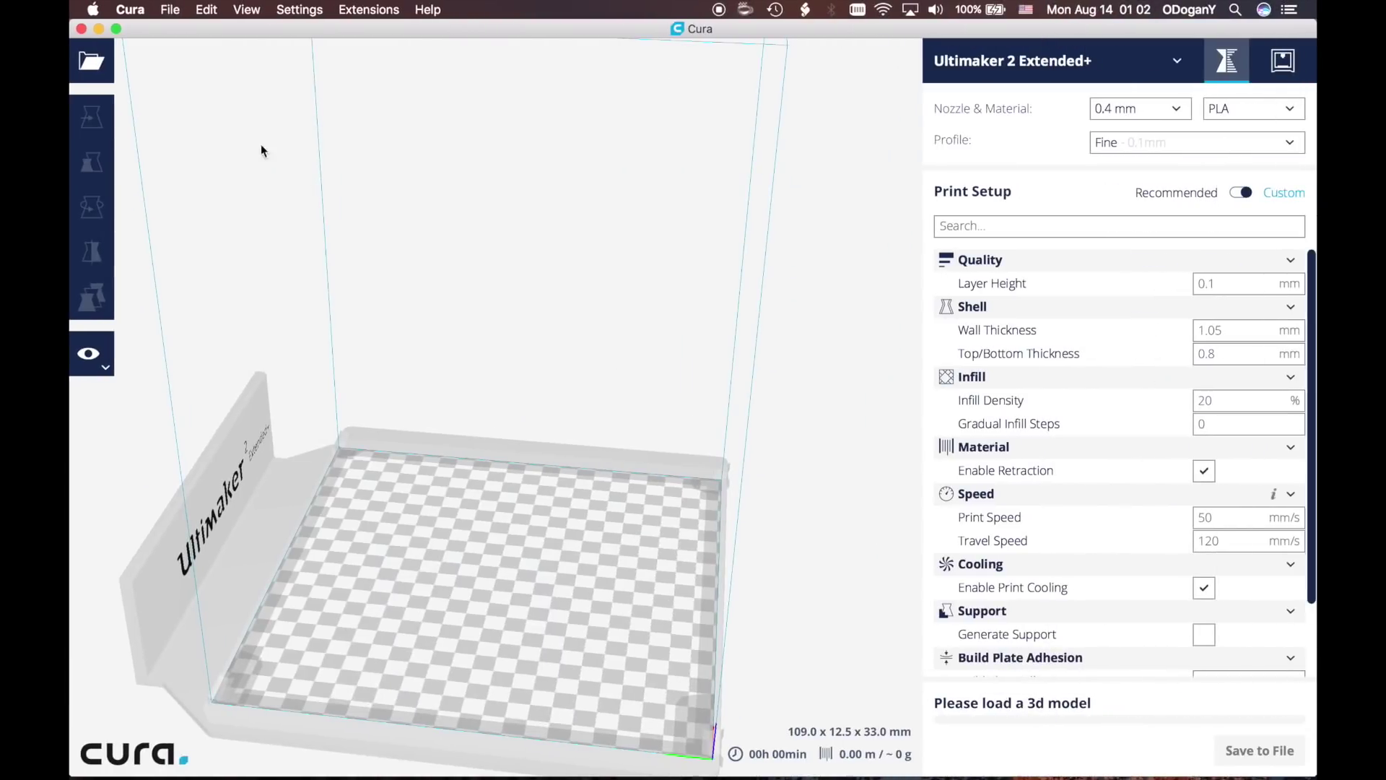
left_click(131, 9)
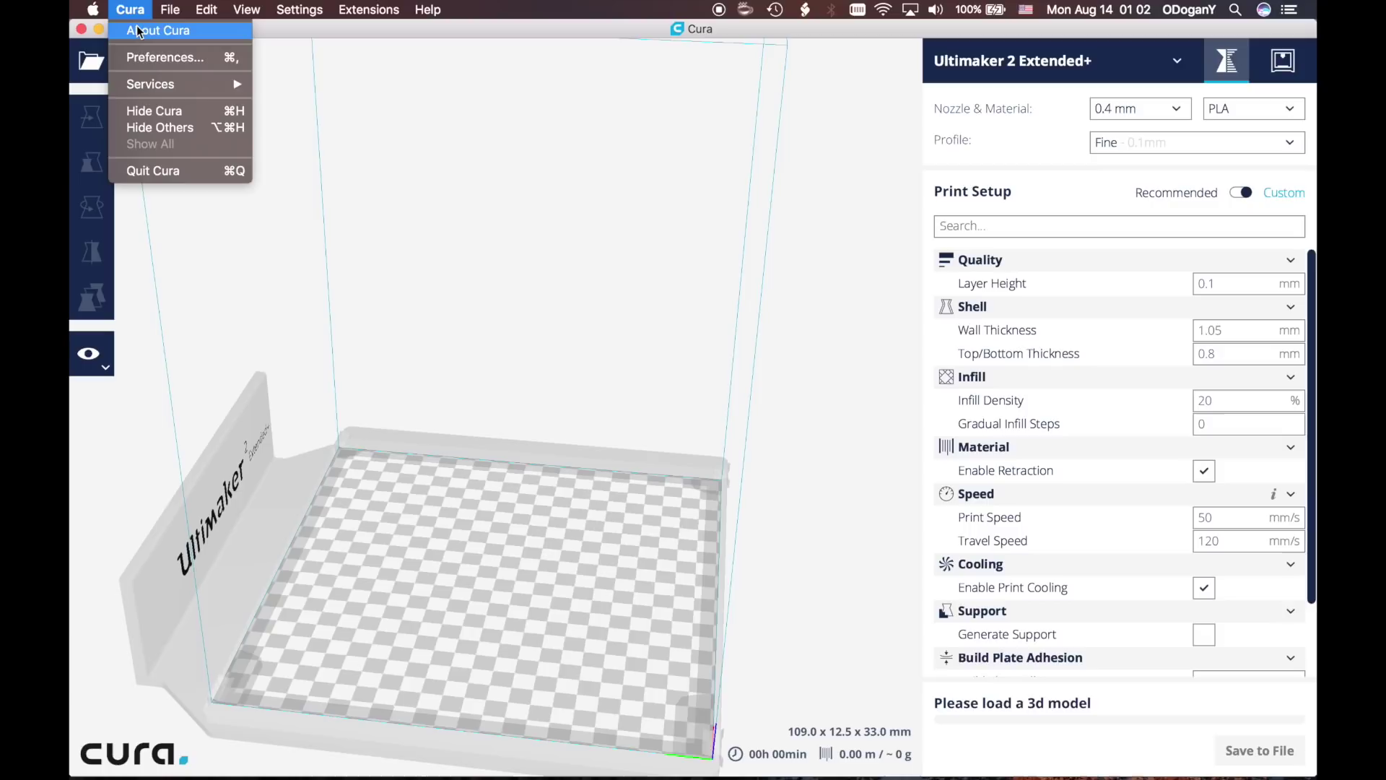
left_click(137, 29)
left_click(807, 274)
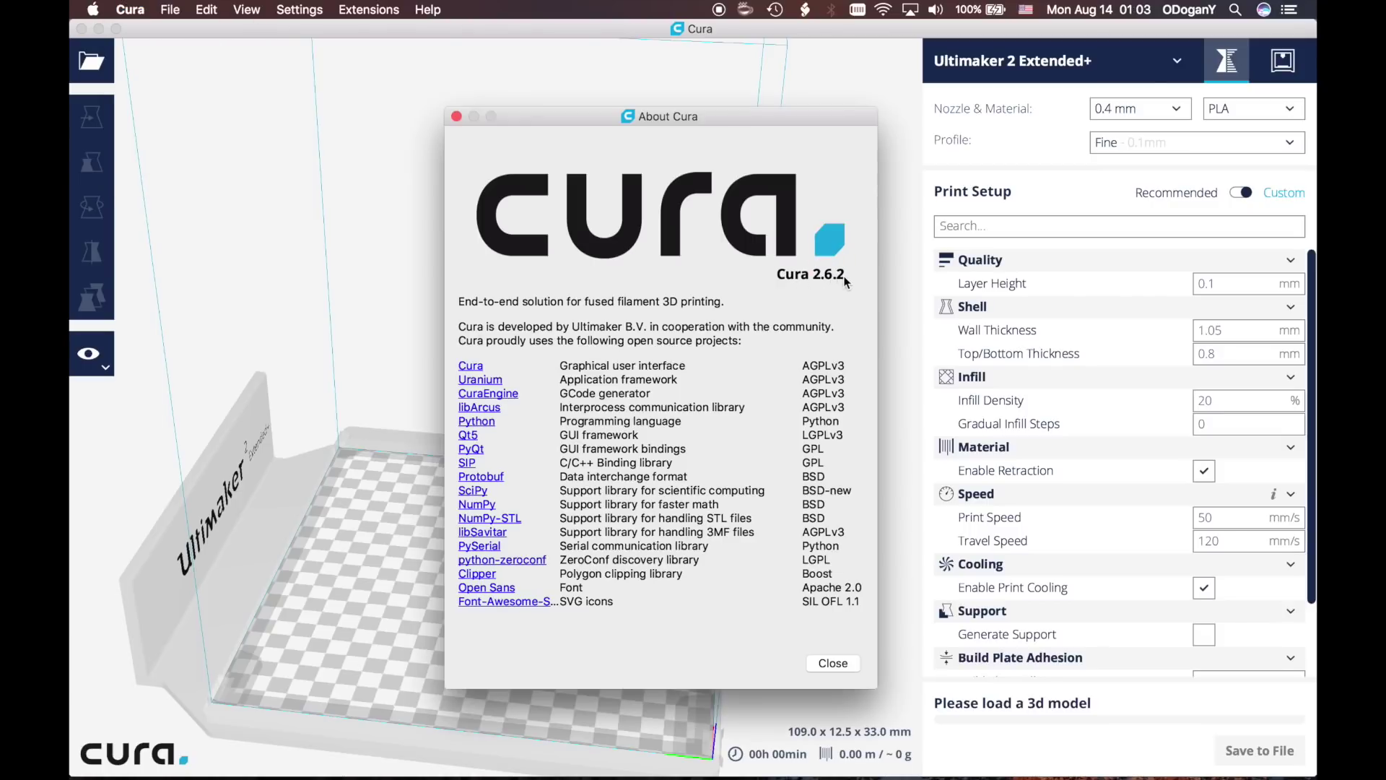
left_click(832, 663)
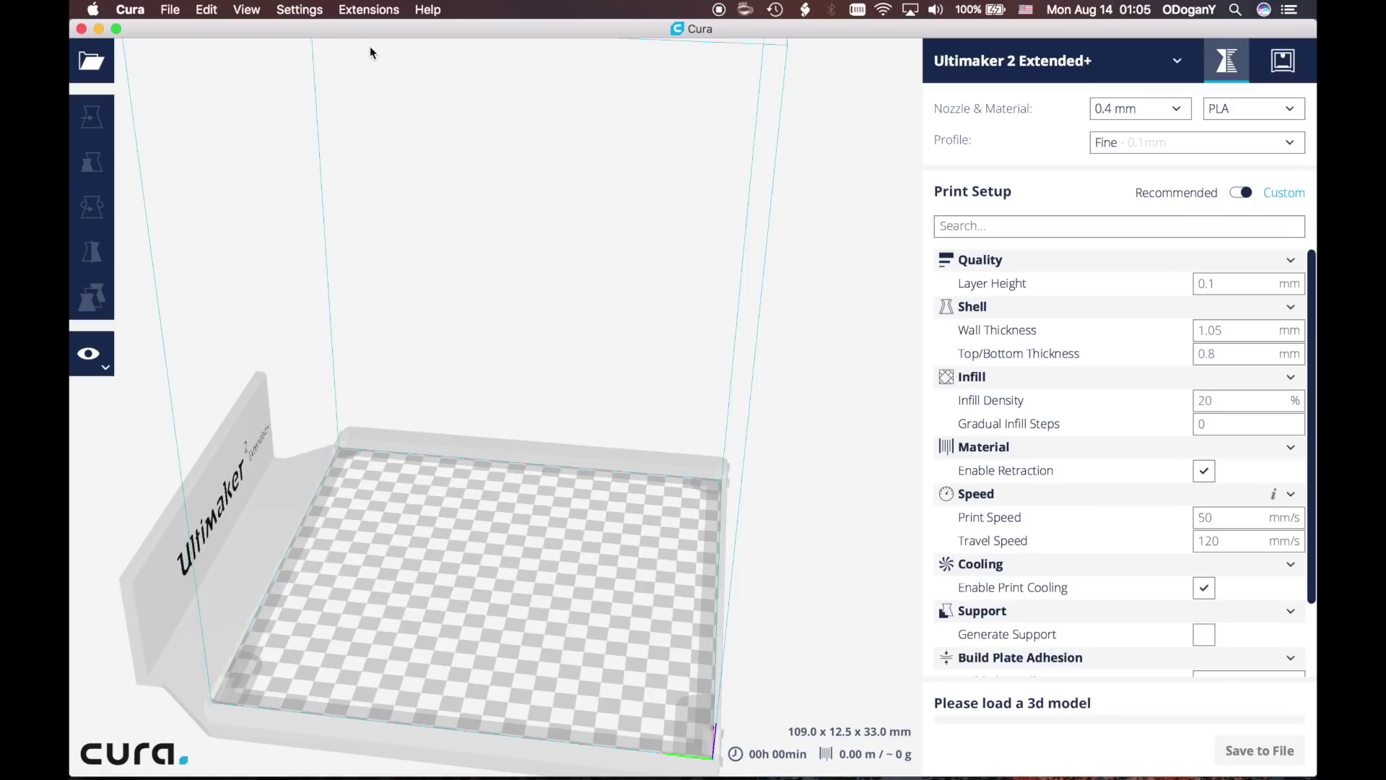
Start adding a new printer and choose Prusa i3 from the Other brands list.
left_click(298, 11)
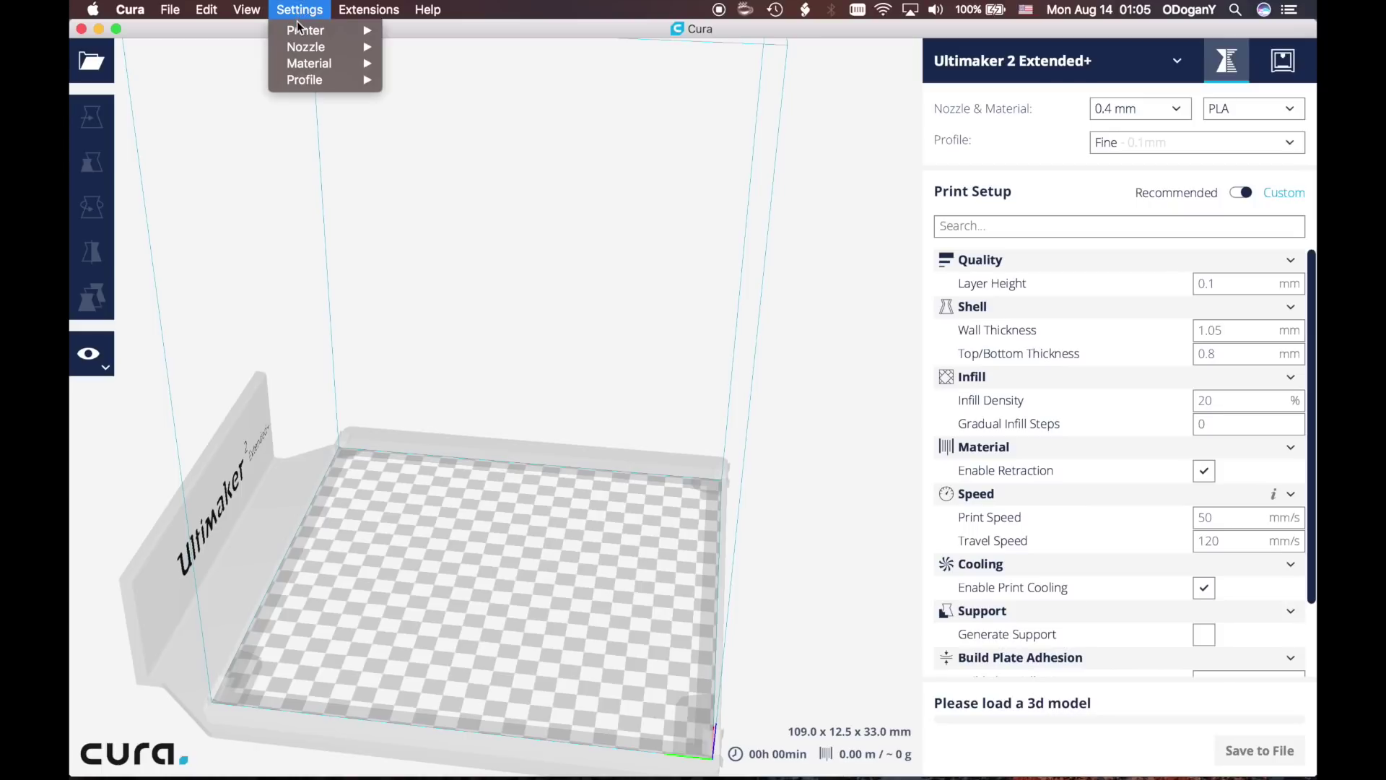
mouse_move(299, 32)
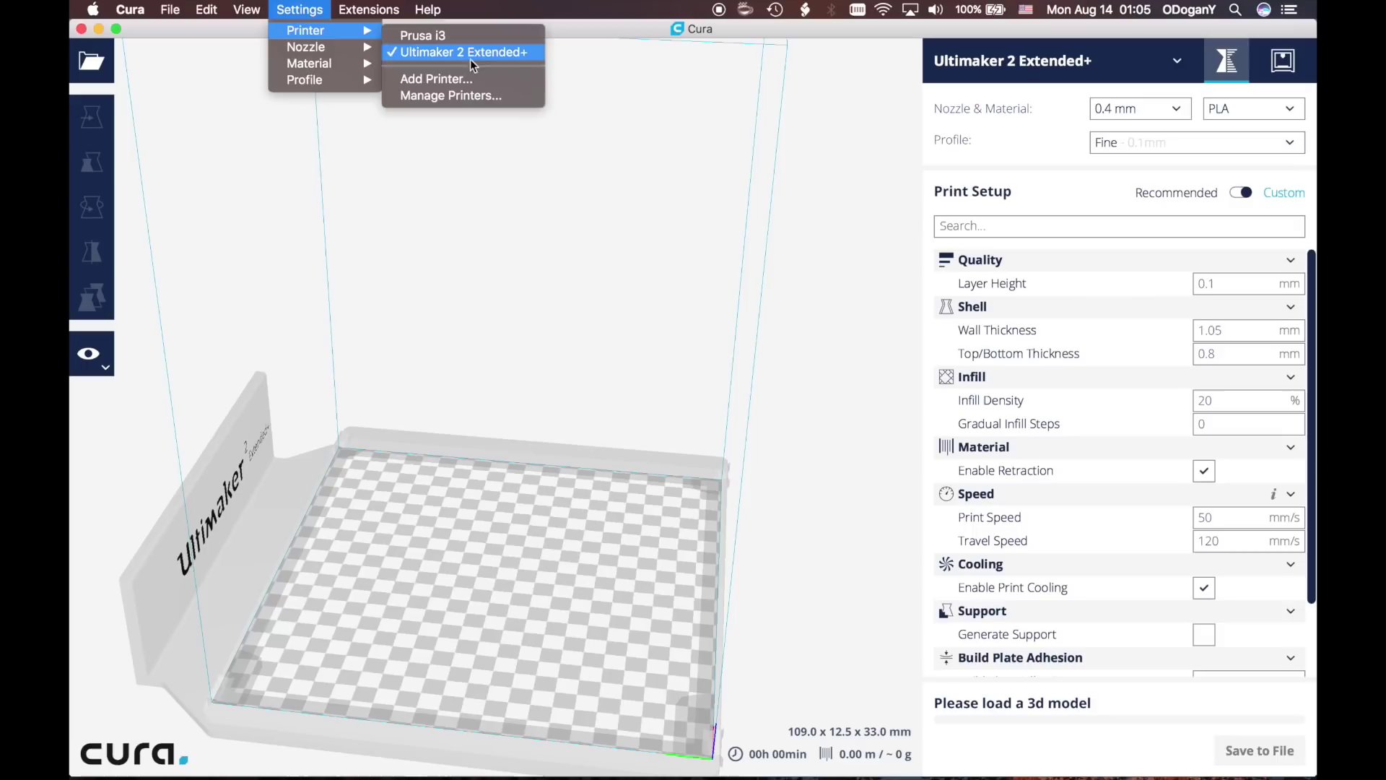
left_click(458, 81)
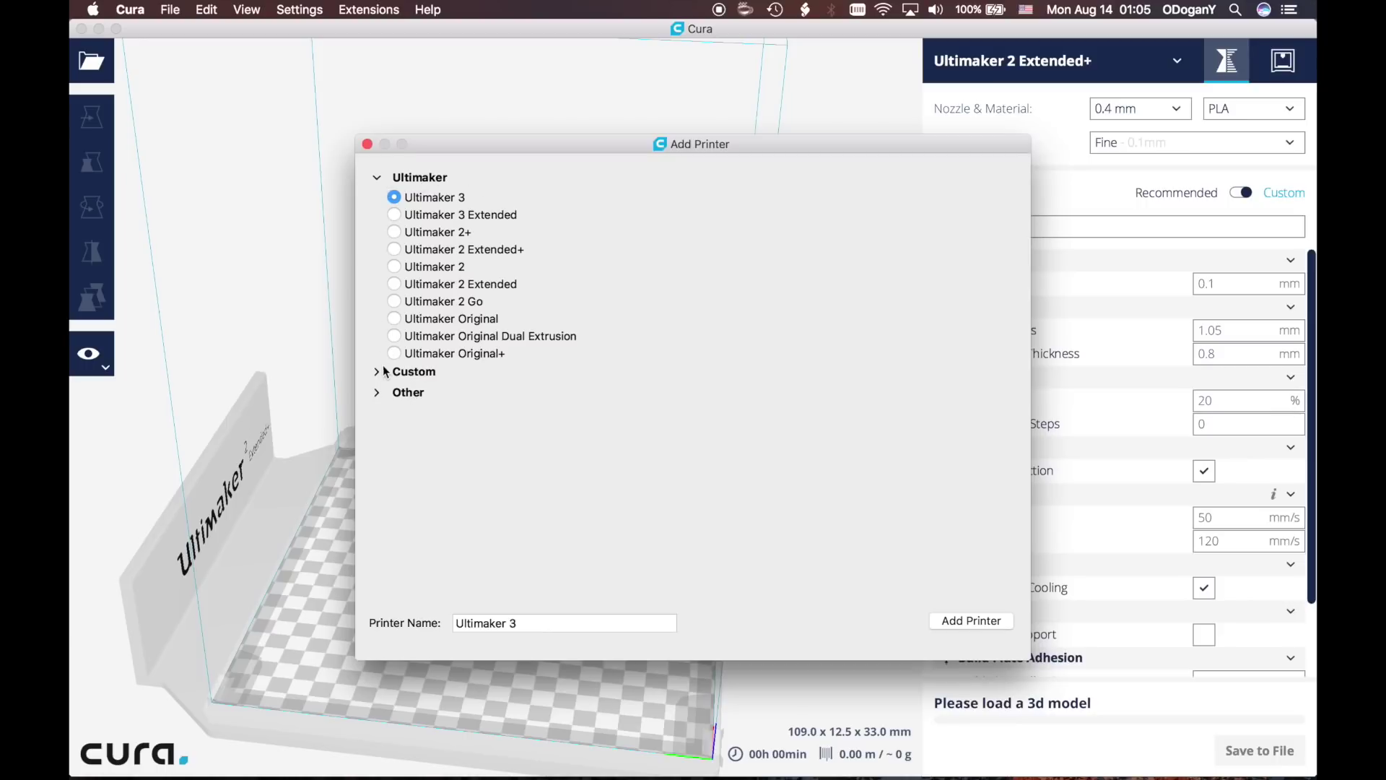
left_click(378, 393)
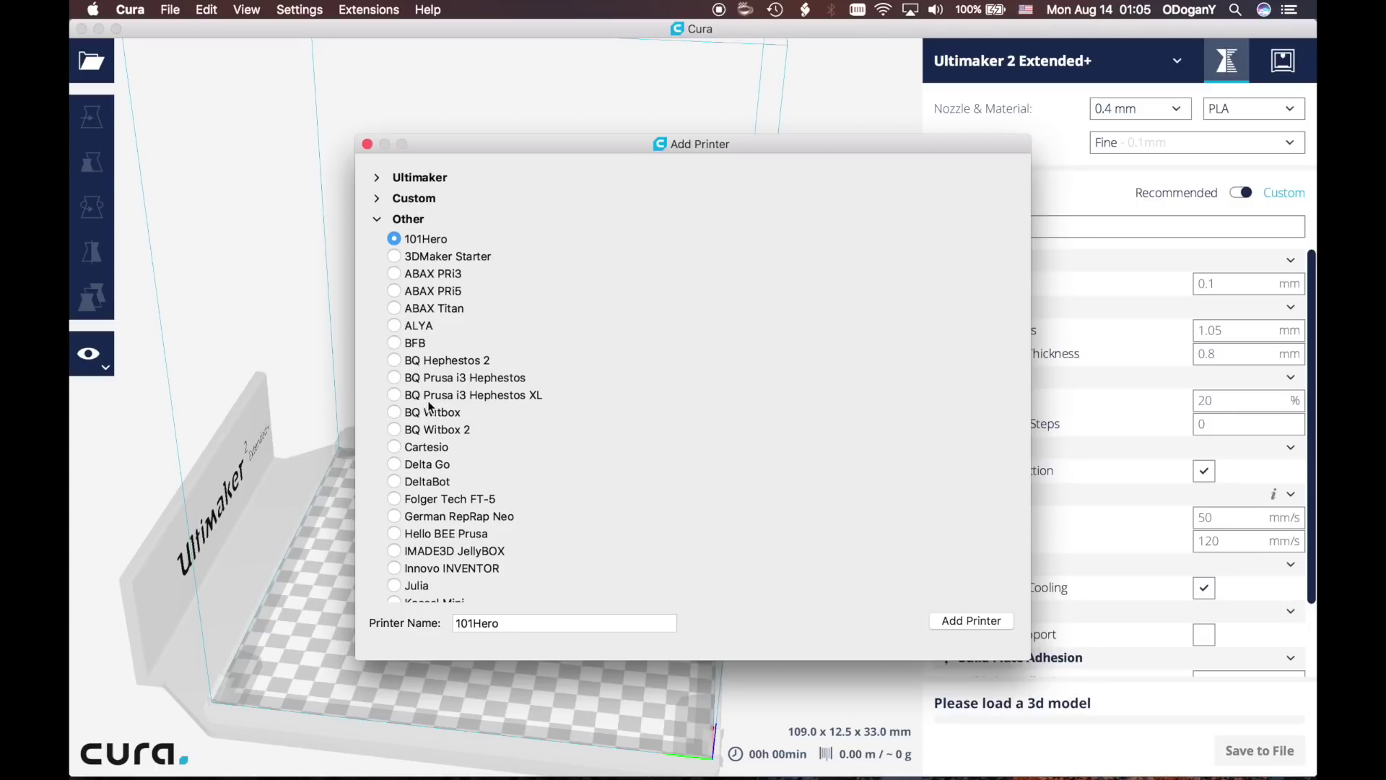
scroll(429, 406, "down", 3)
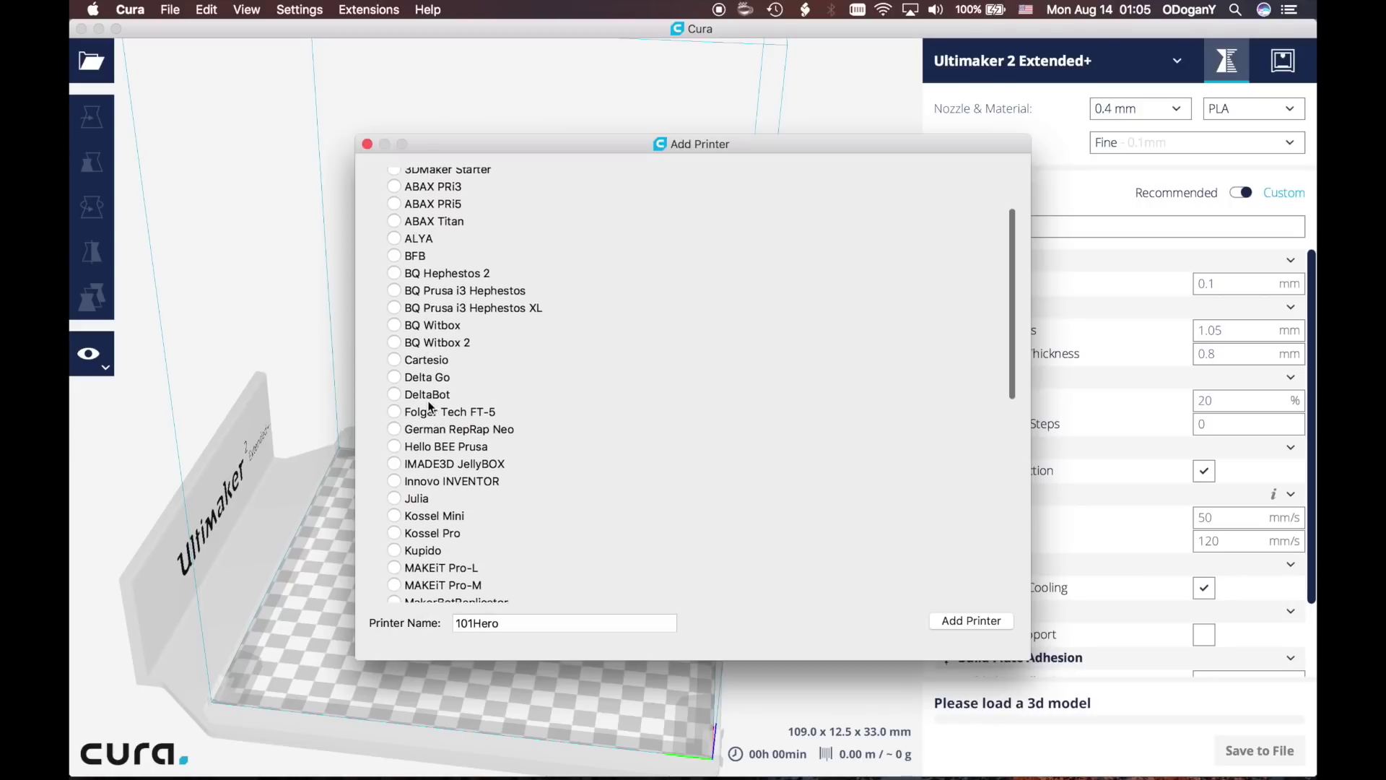
scroll(429, 406, "down", 2)
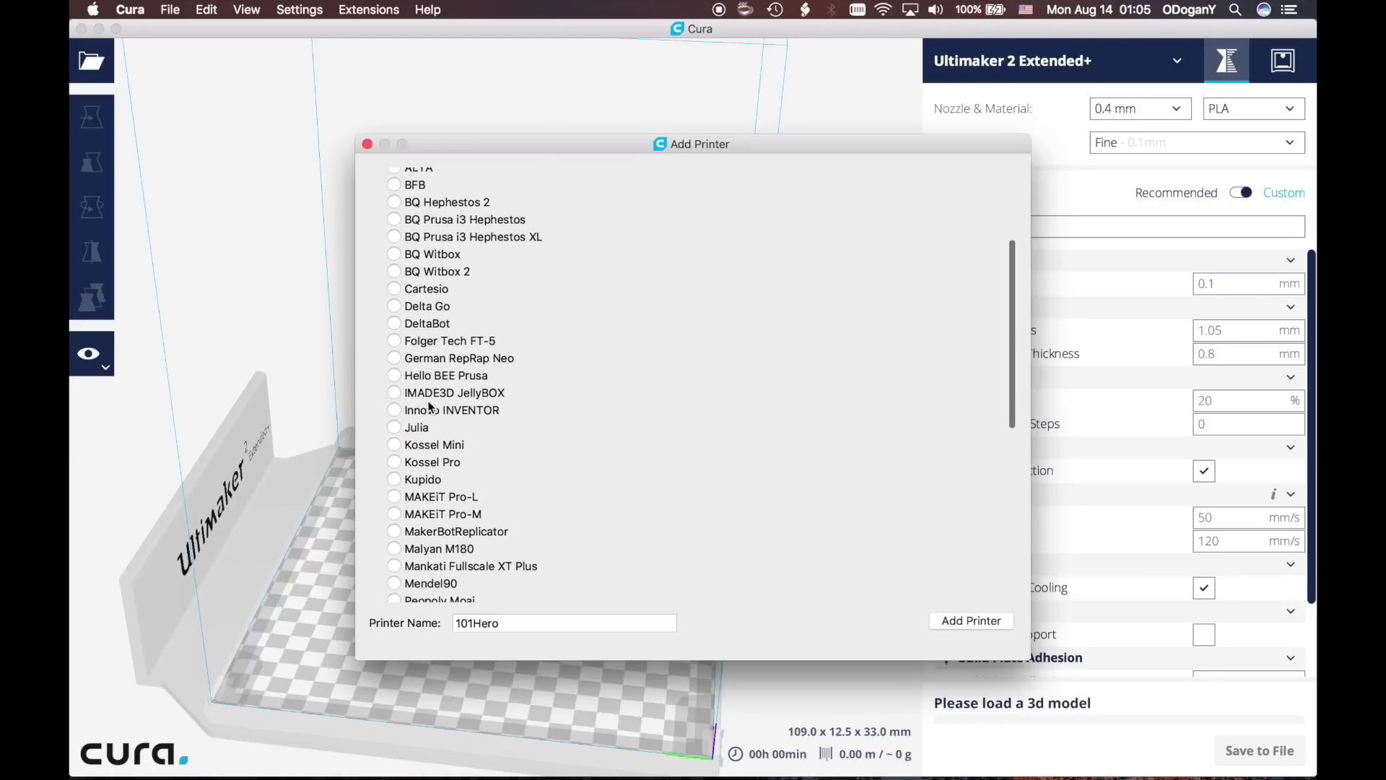
scroll(429, 406, "down", 8)
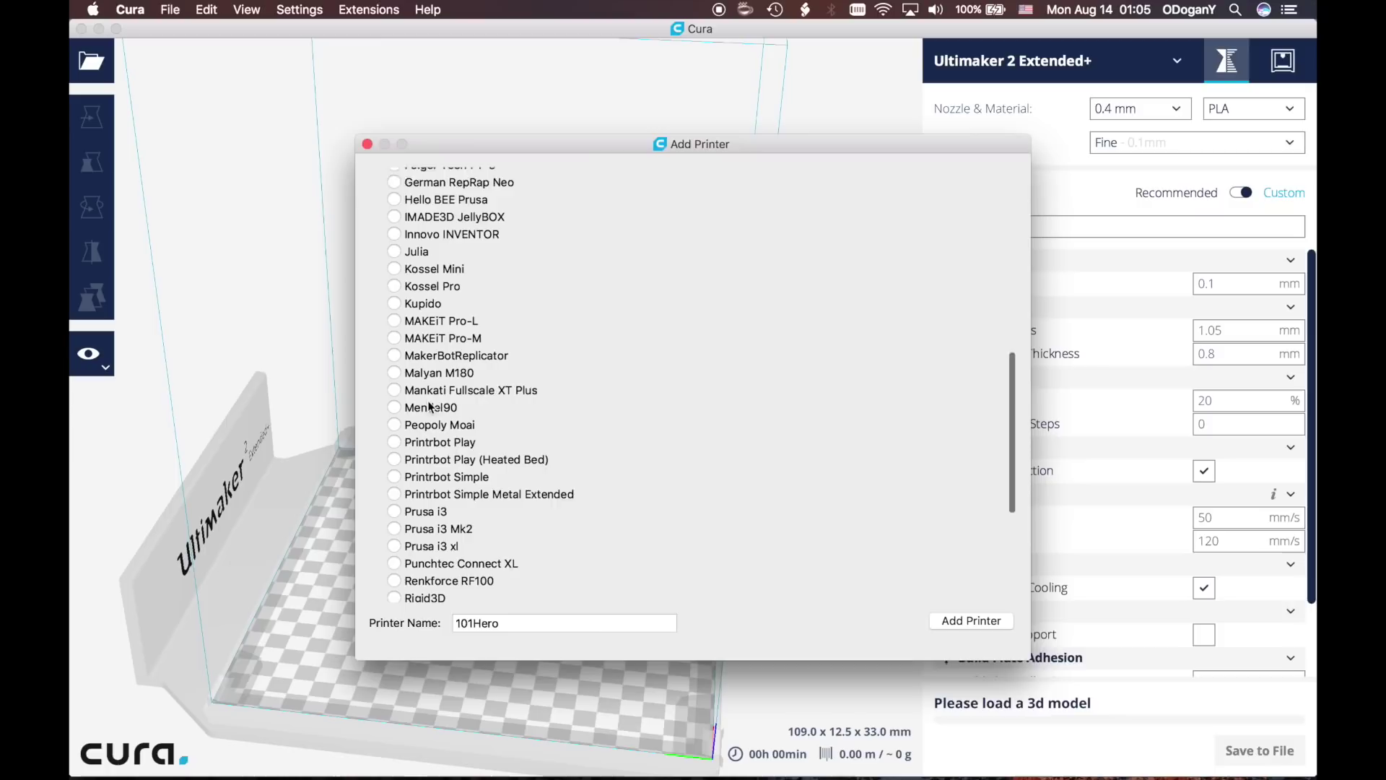
left_click(396, 453)
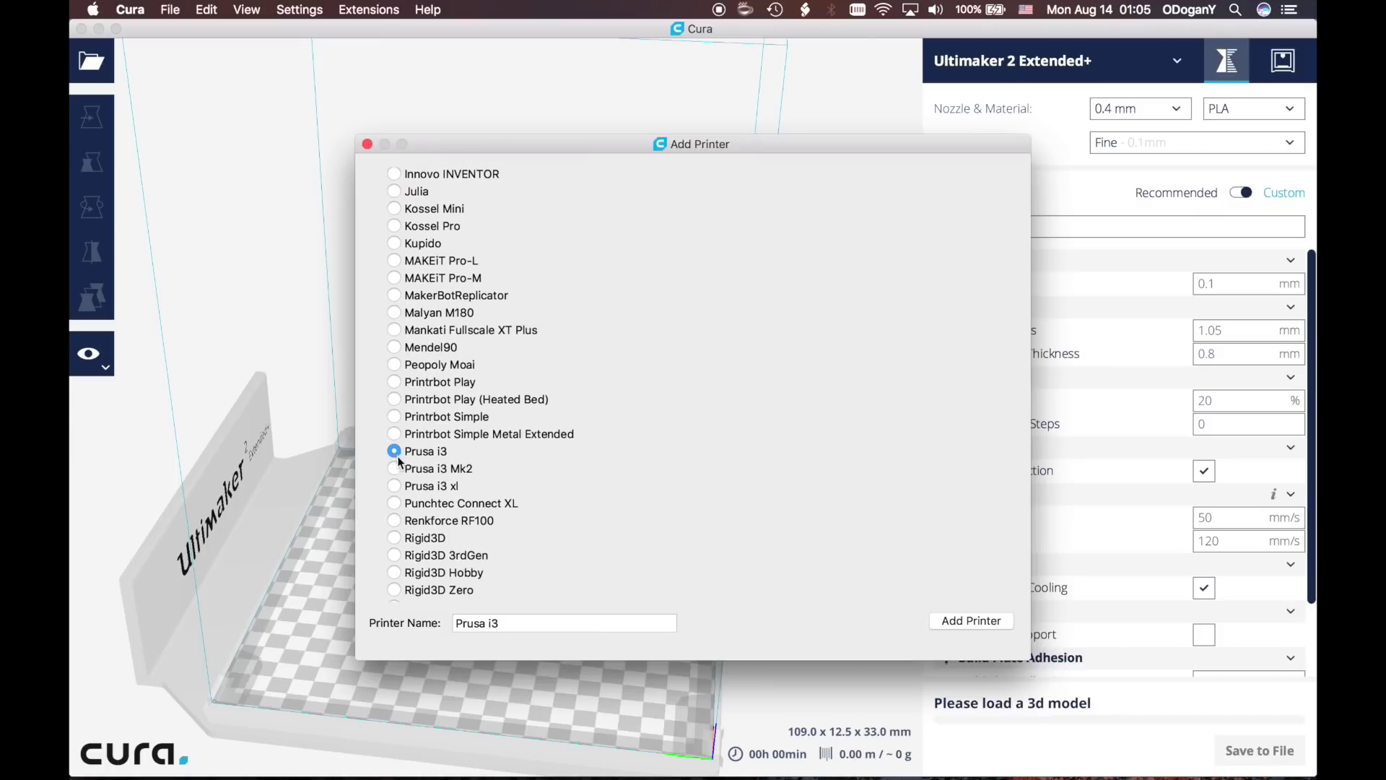
Rename the new printer to 'Anycubic I3 Mega'.
left_click(554, 622)
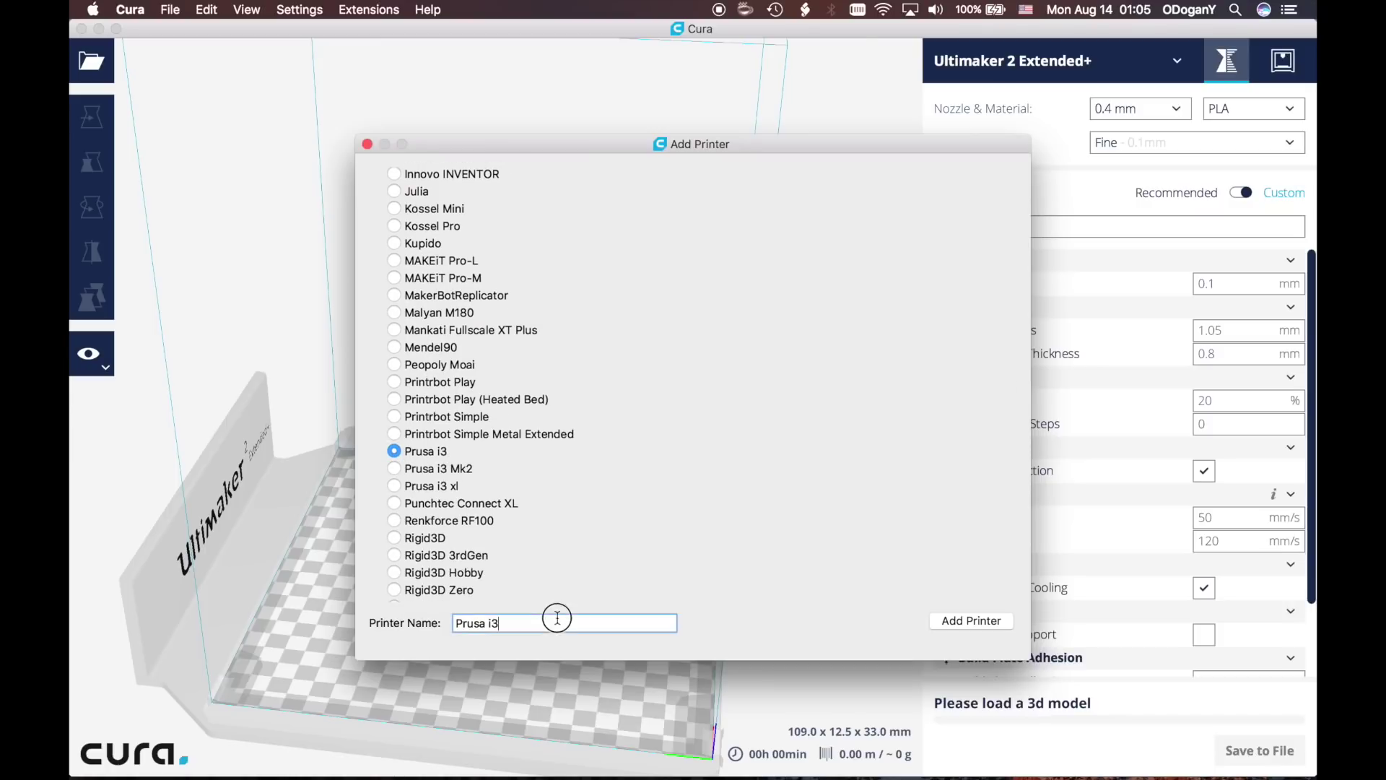
left_click_drag(554, 622, 446, 622)
type("Anycubic I3 ")
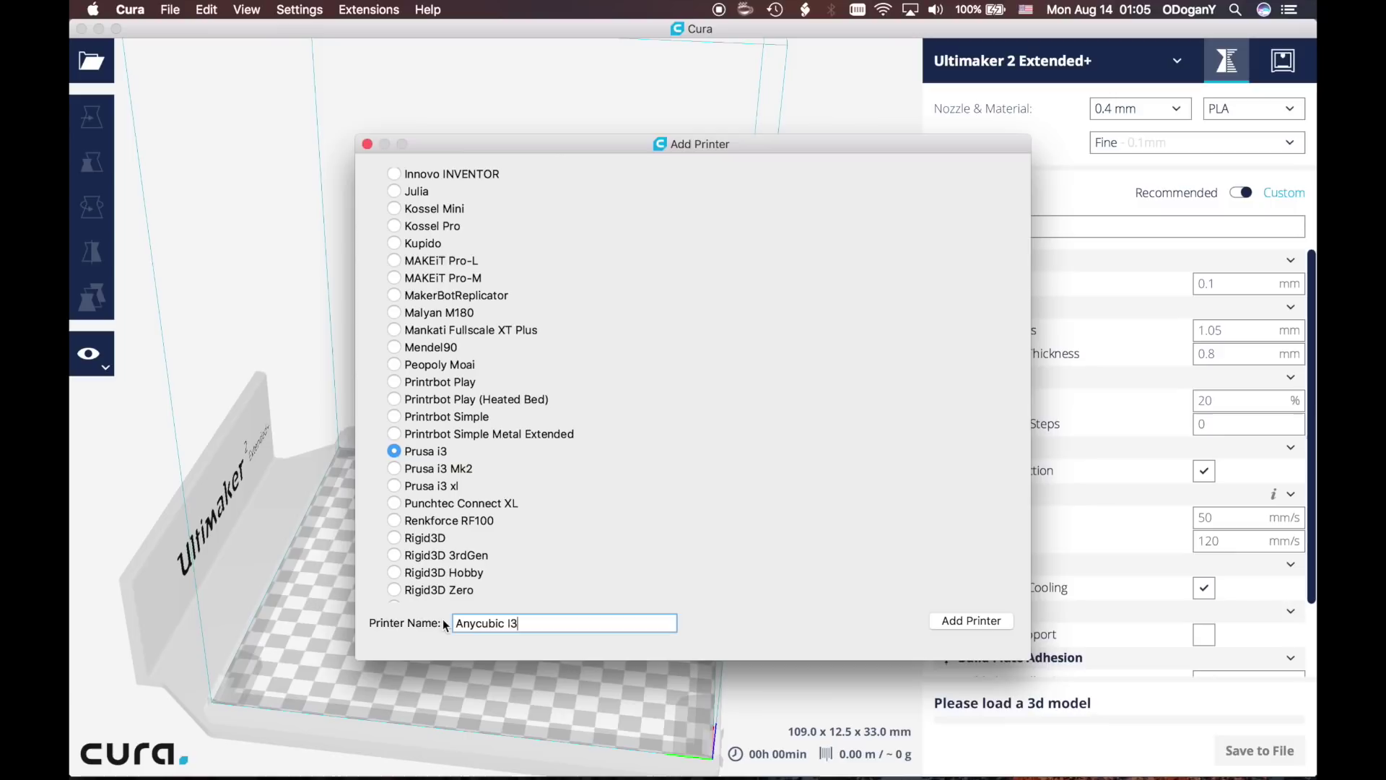
type("Mega")
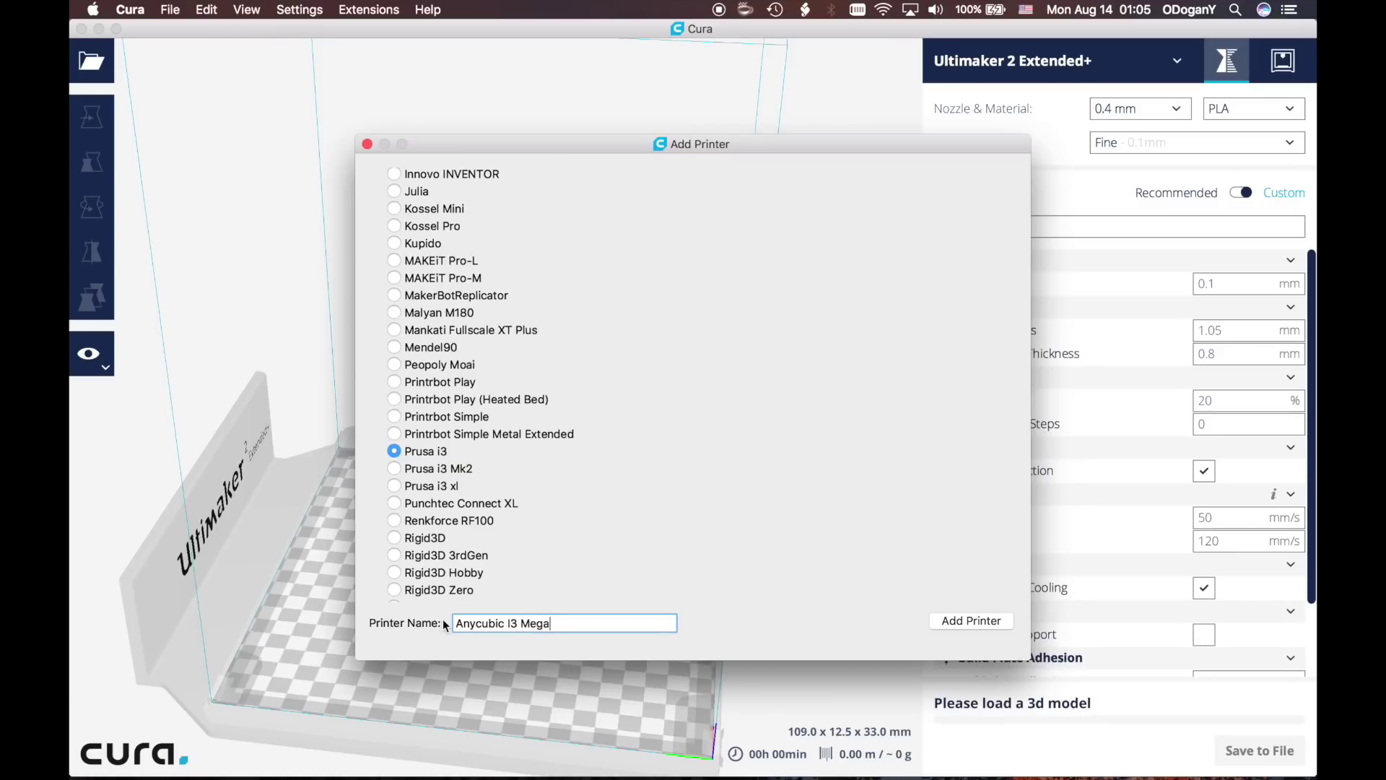
Add the Anycubic I3 Mega, then open its Machine Settings from Manage Printers.
left_click(946, 620)
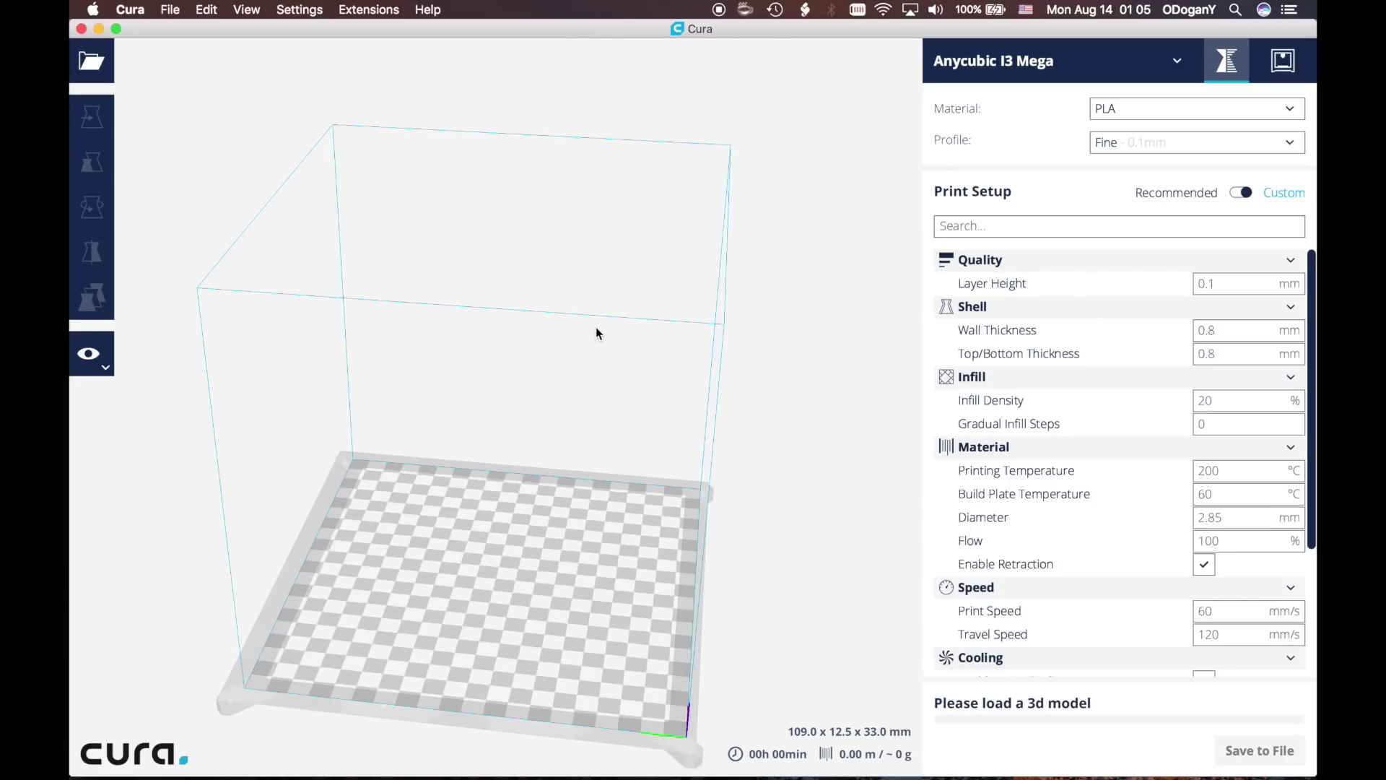
left_click(300, 10)
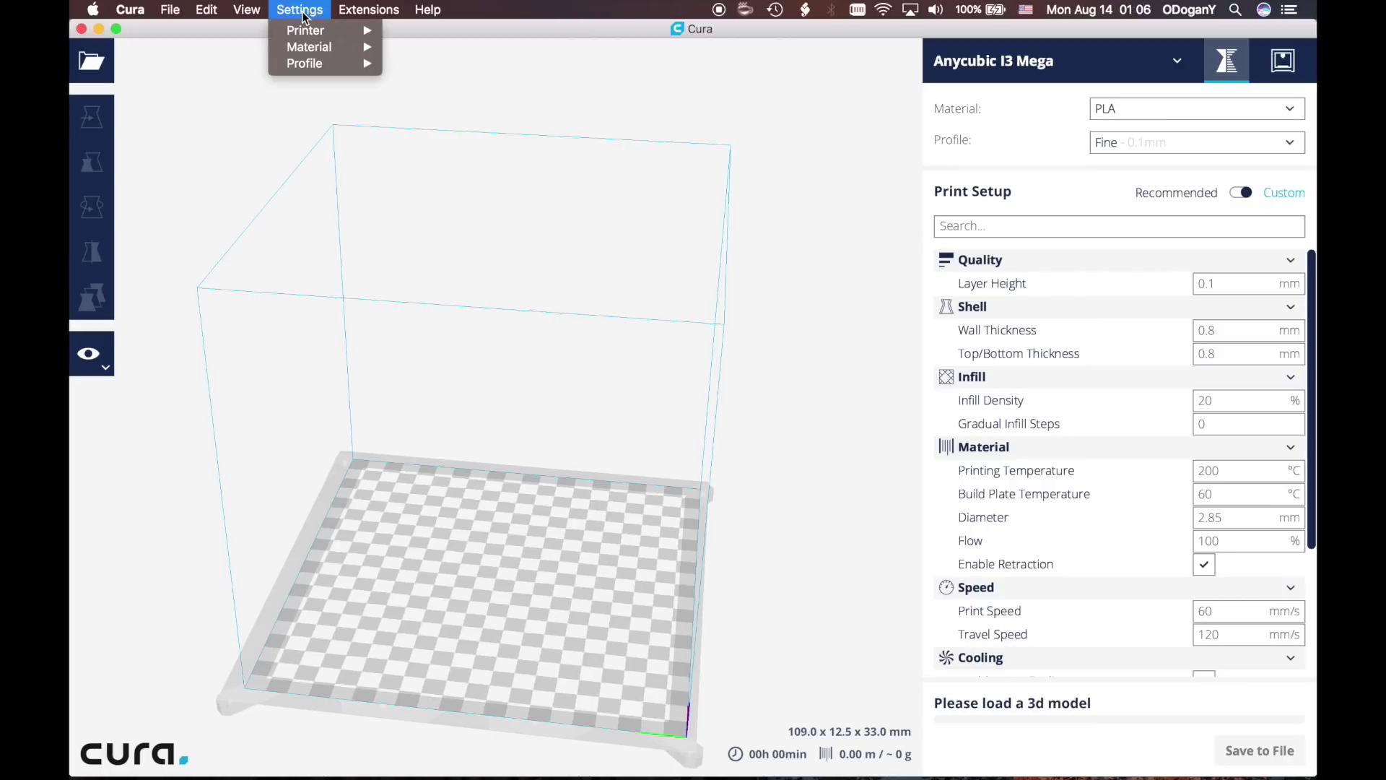
mouse_move(305, 29)
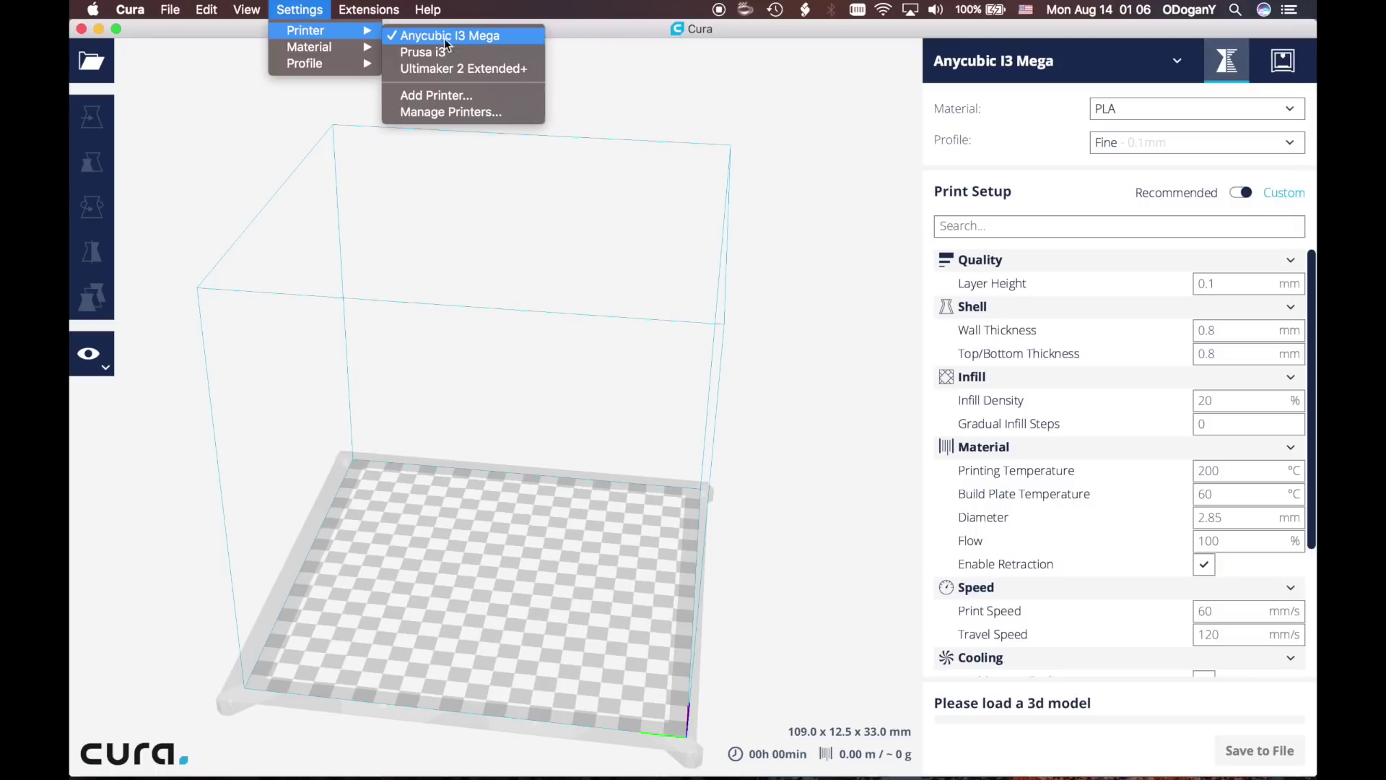
left_click(459, 113)
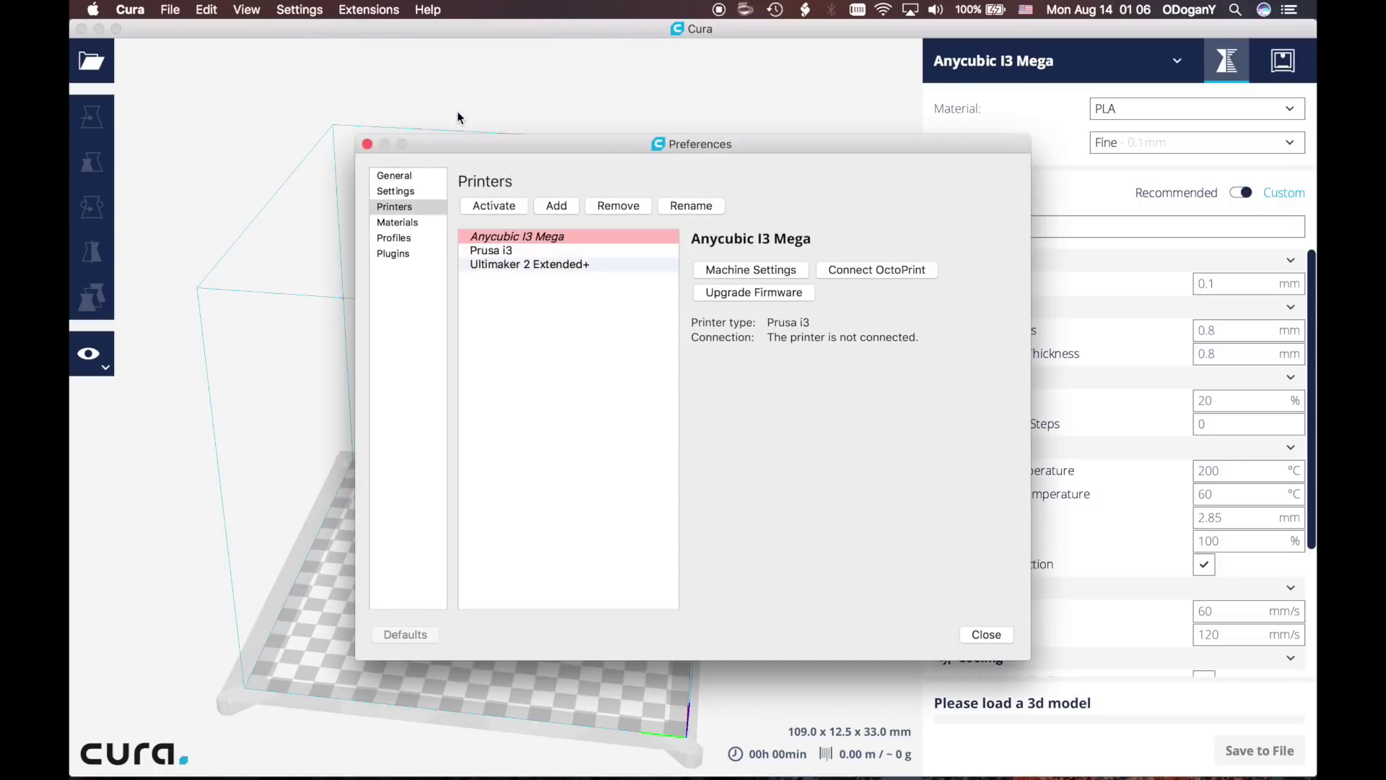
left_click_drag(528, 139, 501, 124)
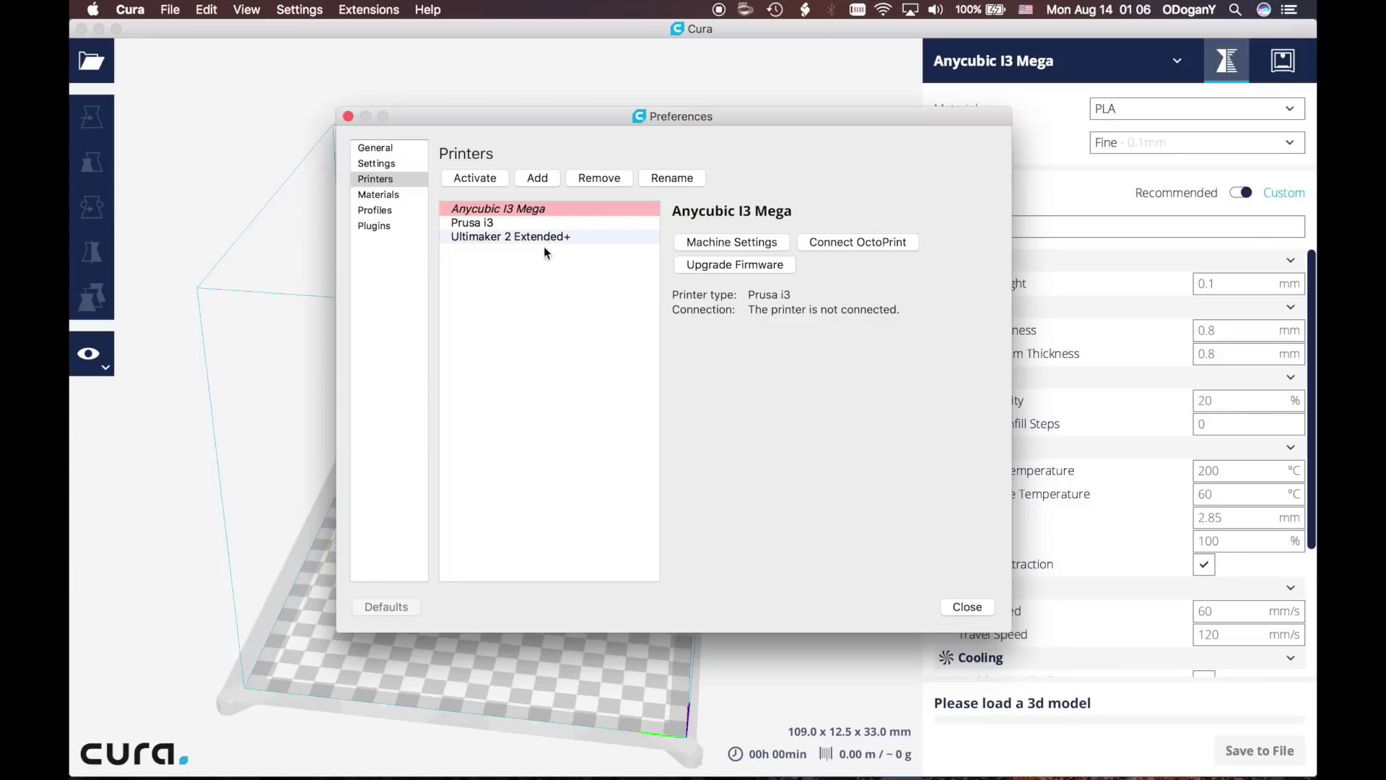
left_click(721, 245)
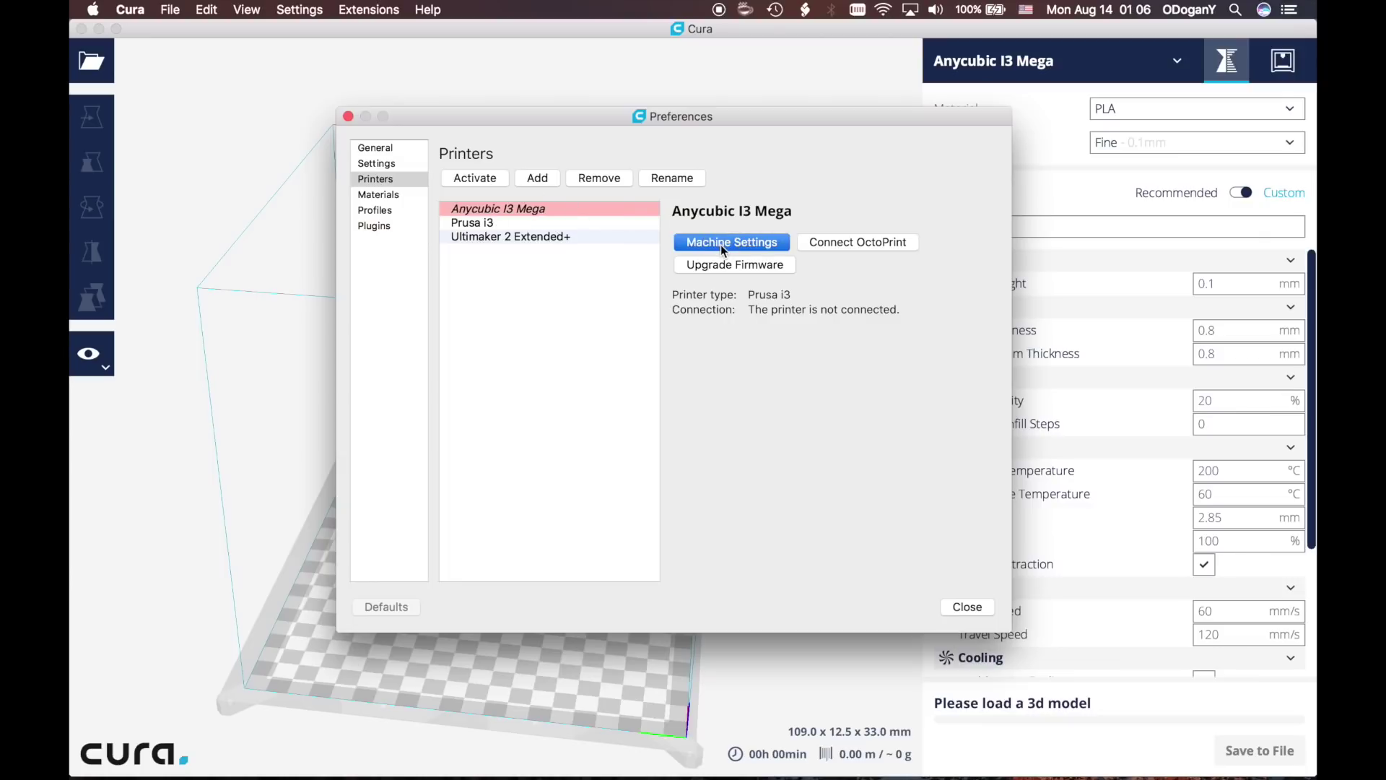
Set the build volume to 210 × 210 mm with a 205 mm Z height.
left_click_drag(552, 29, 591, 29)
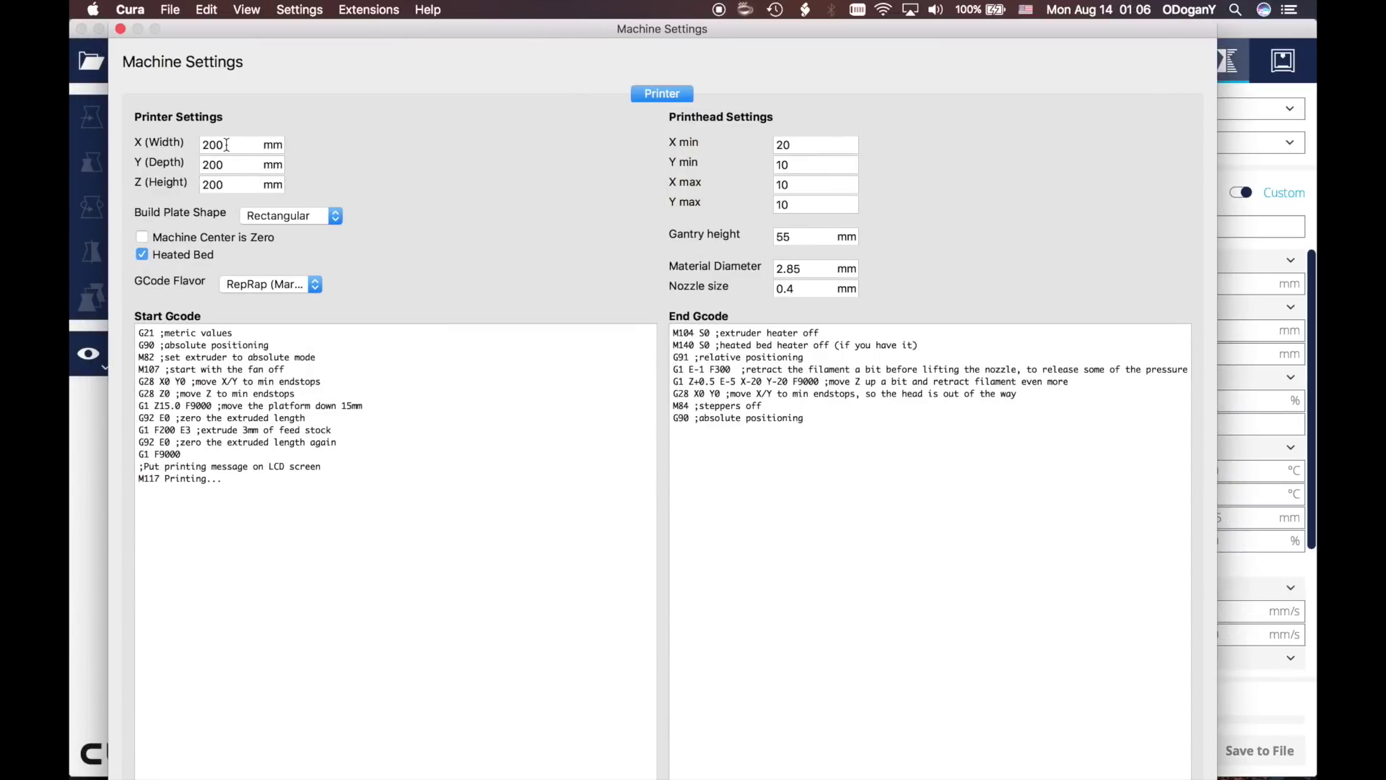
left_click_drag(234, 145, 200, 149)
key("Tab")
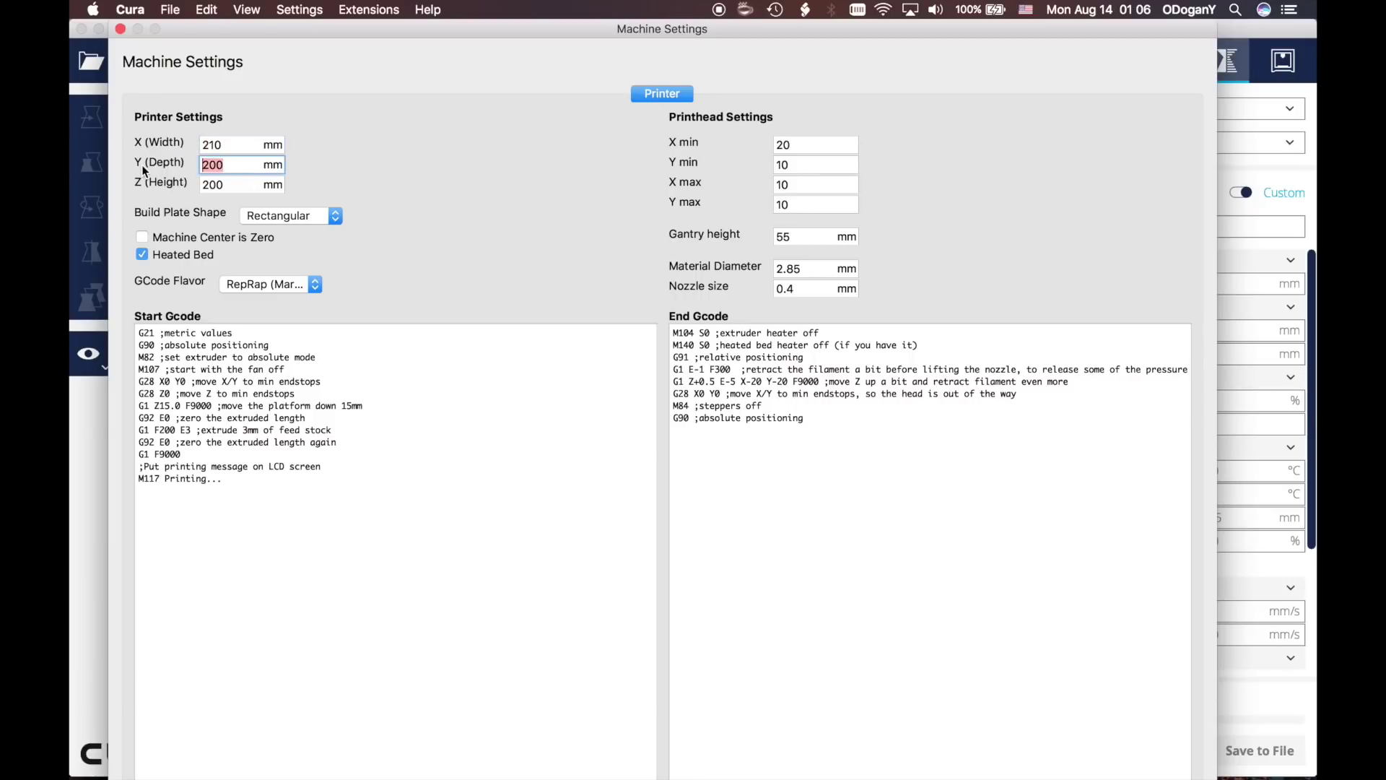
type("210")
left_click_drag(225, 188, 164, 189)
type("205")
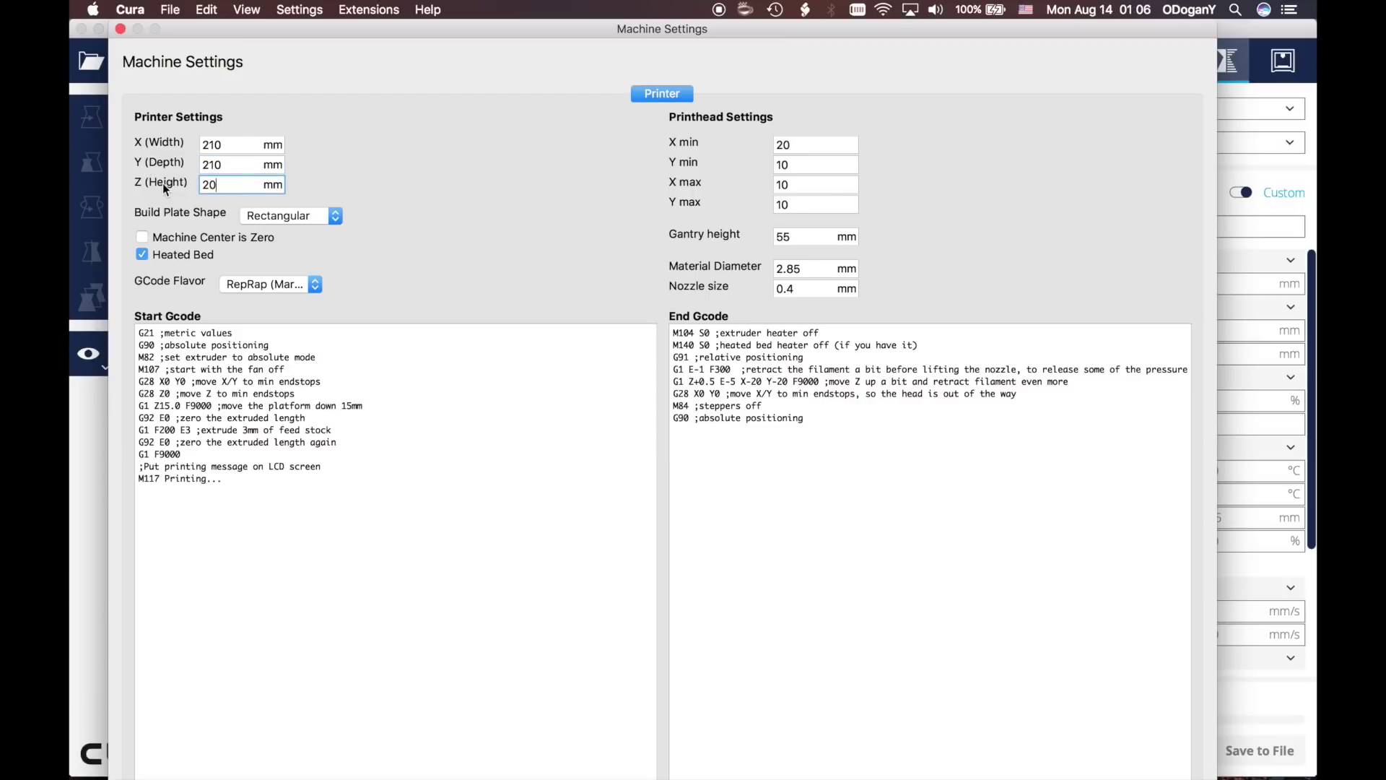
Keep the build plate shape Rectangular and review the G-code flavor options.
left_click(308, 210)
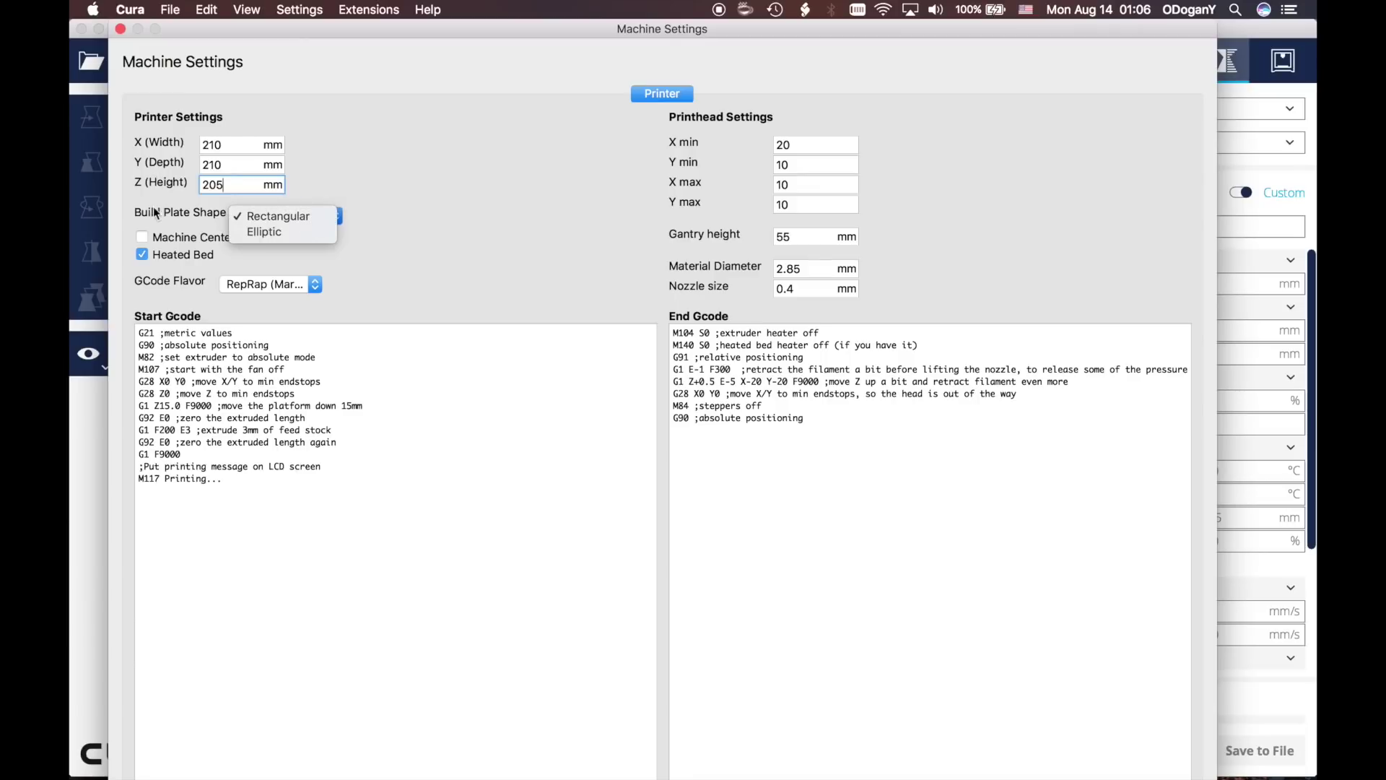
left_click(404, 186)
left_click(310, 216)
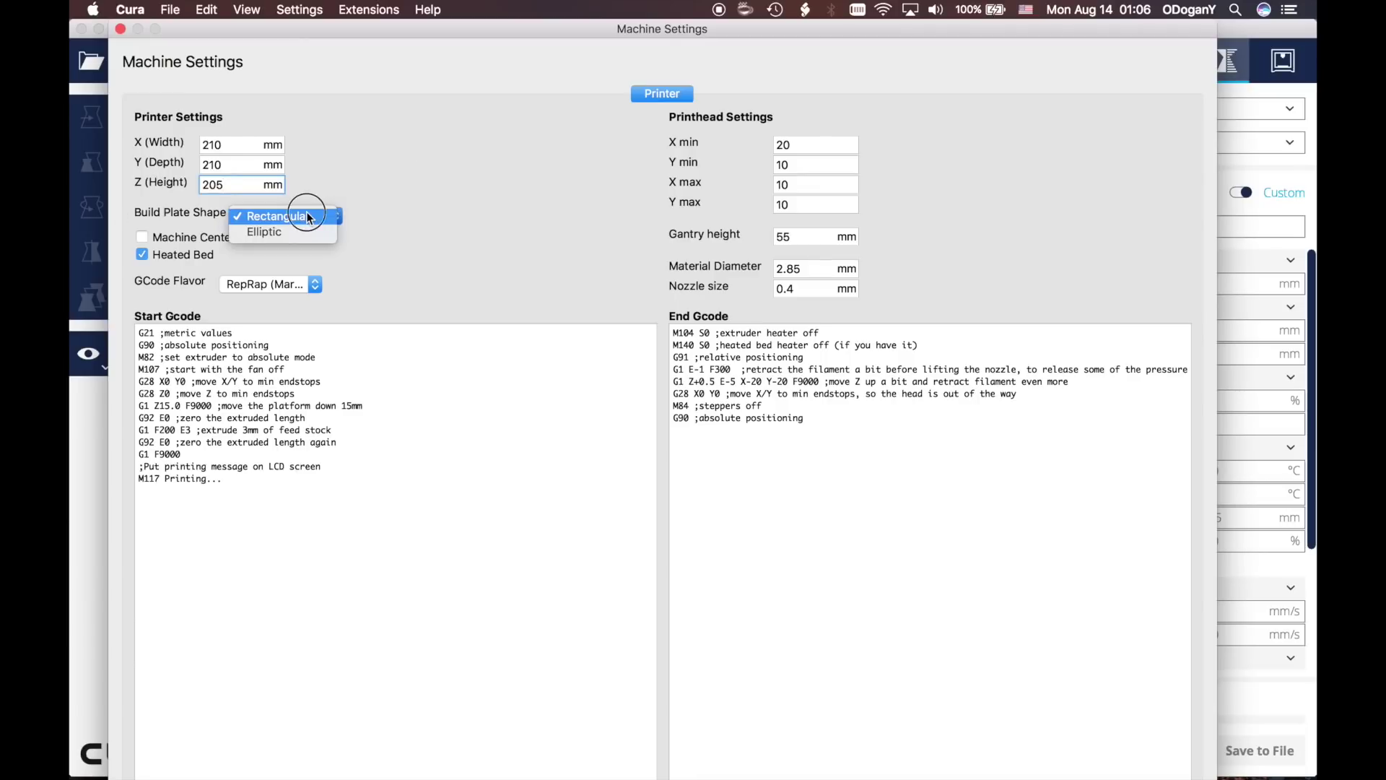
left_click(316, 216)
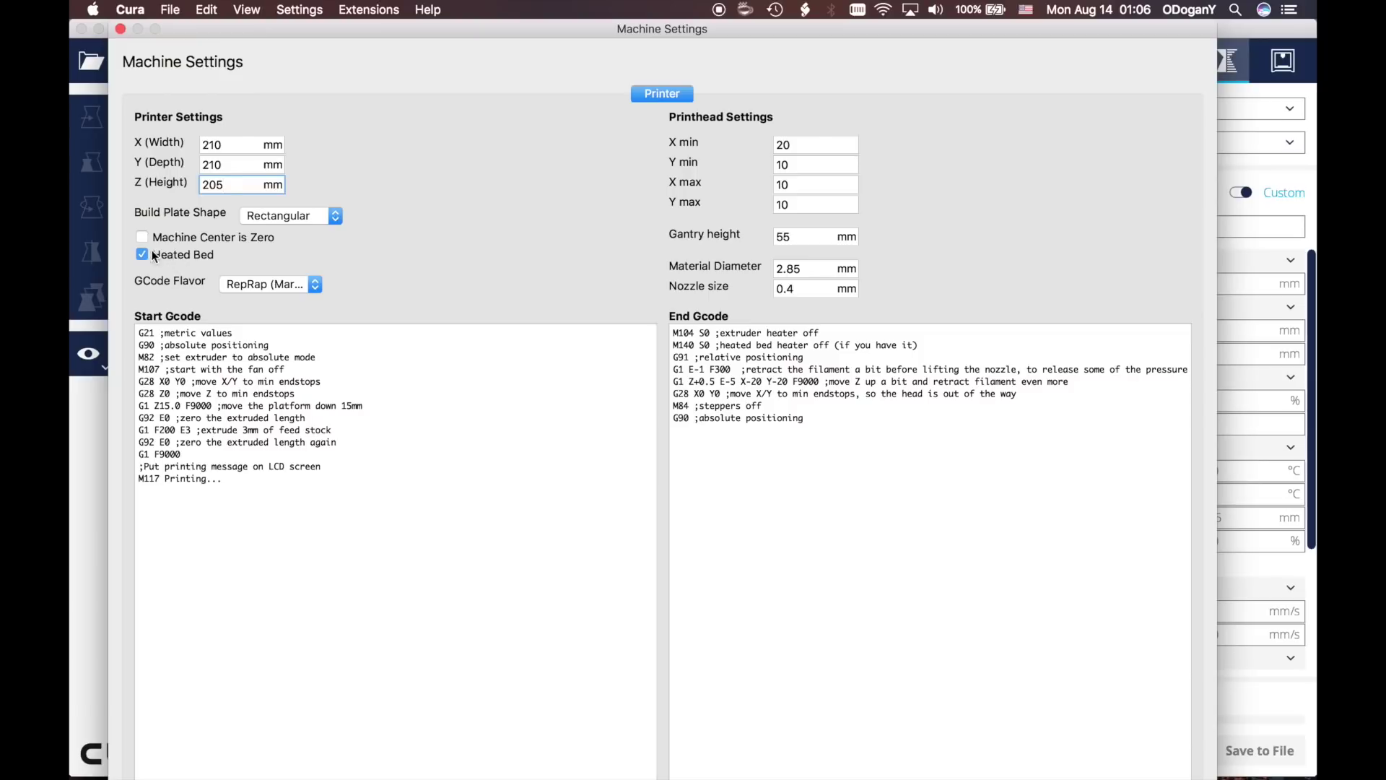
left_click(273, 288)
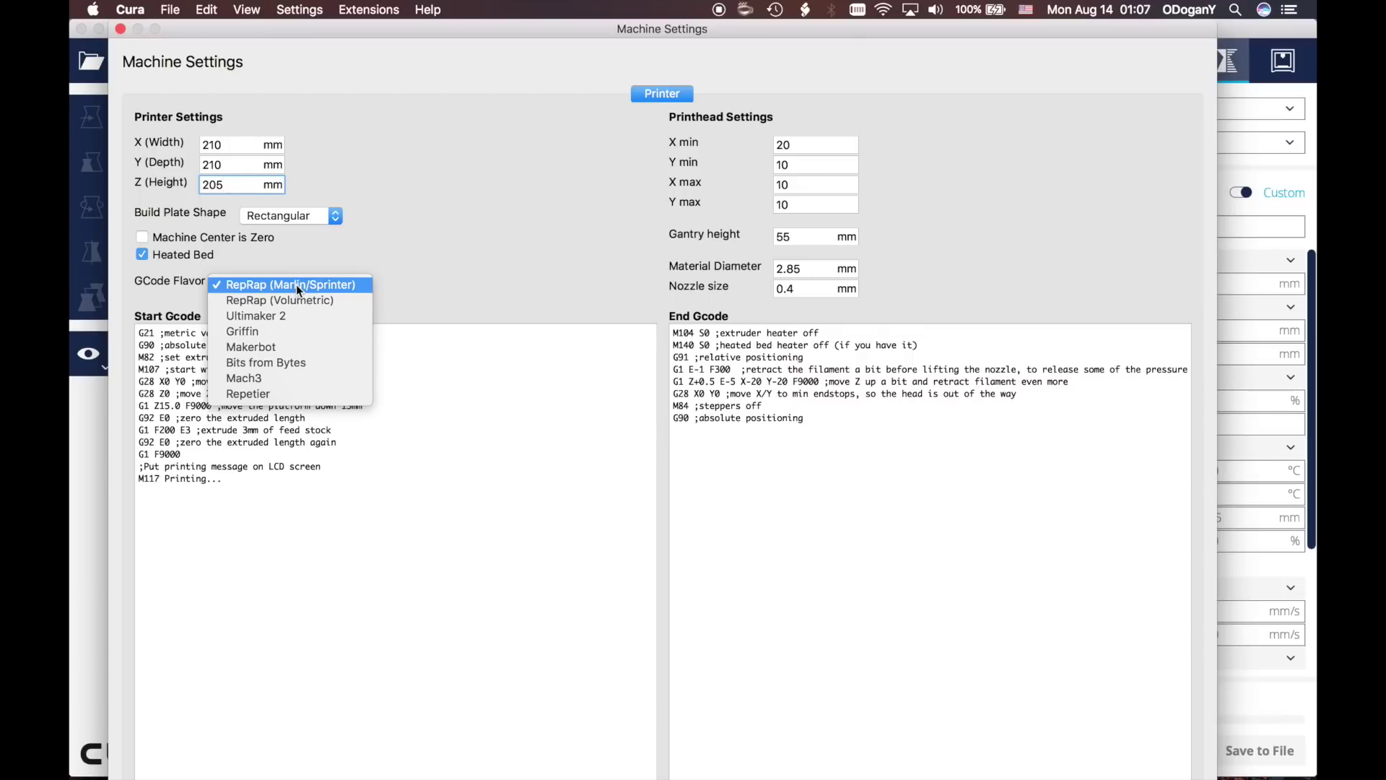
Keep RepRap (Marlin/Sprinter) flavor and set X/Y min, X/Y max and gantry height to 0.
left_click(323, 284)
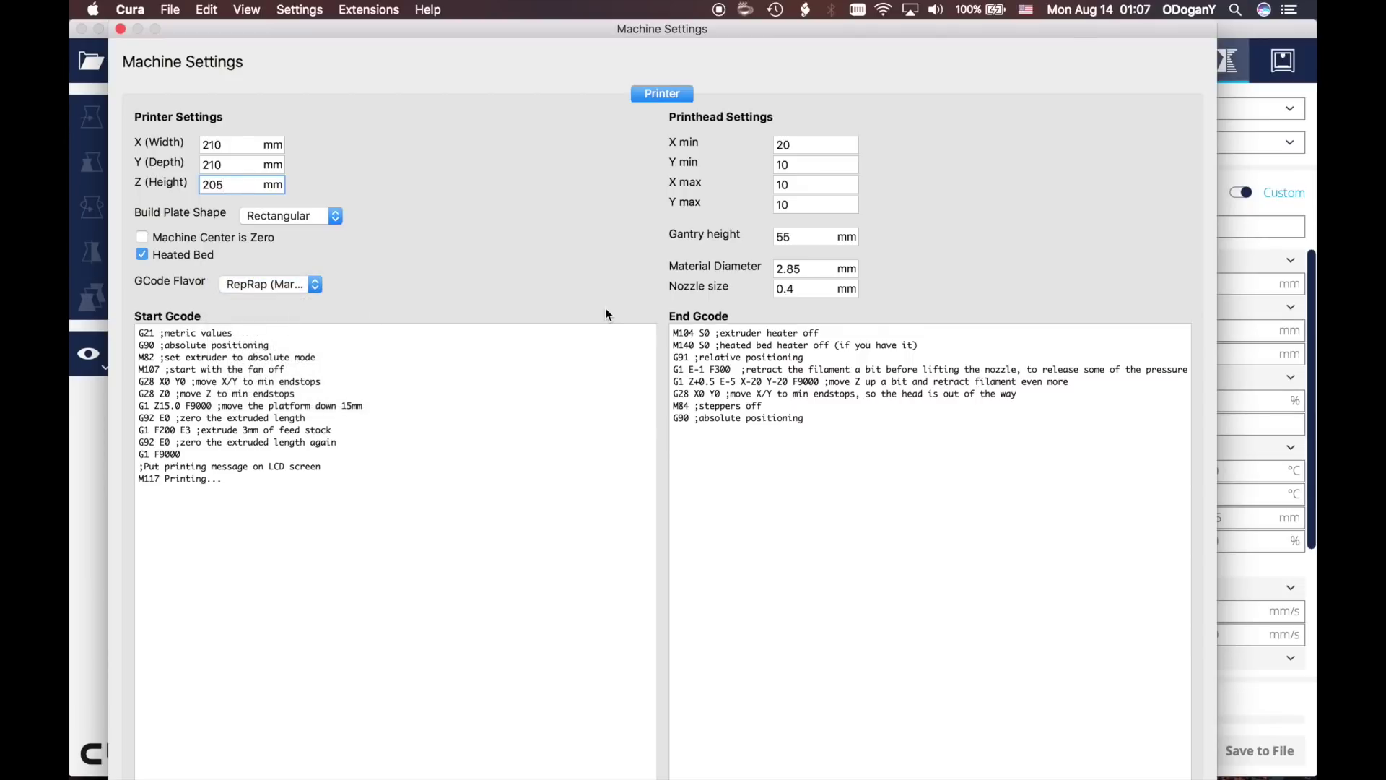
left_click(744, 147)
type("0")
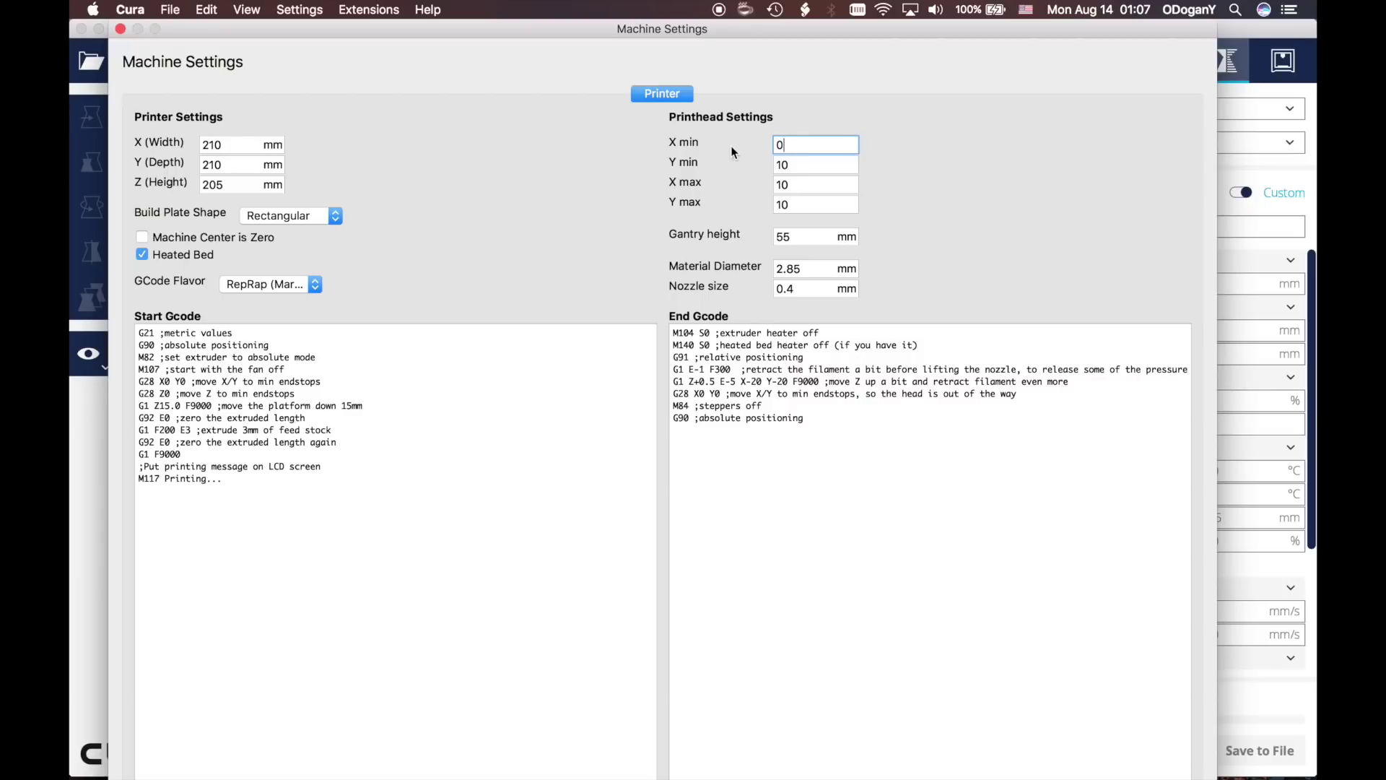
left_click(787, 163)
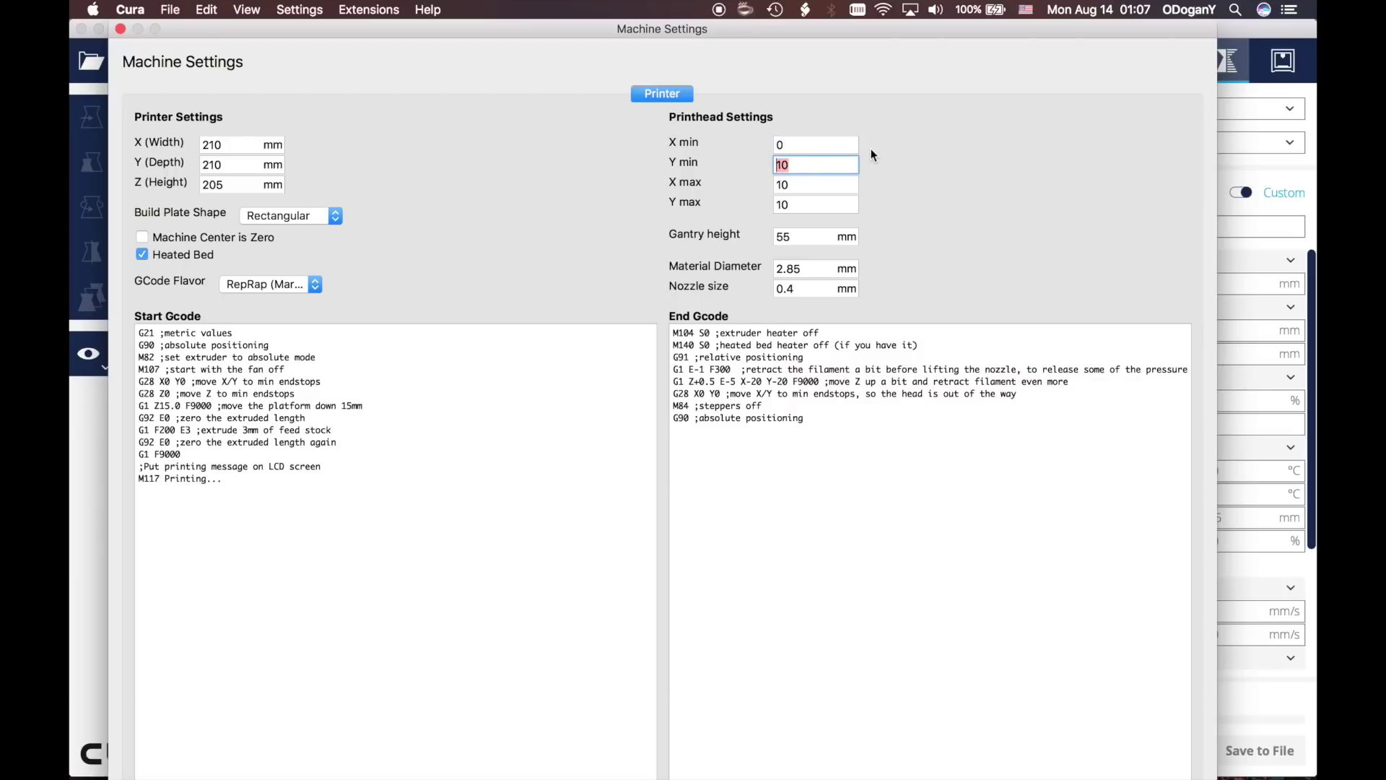
type("0")
left_click(753, 185)
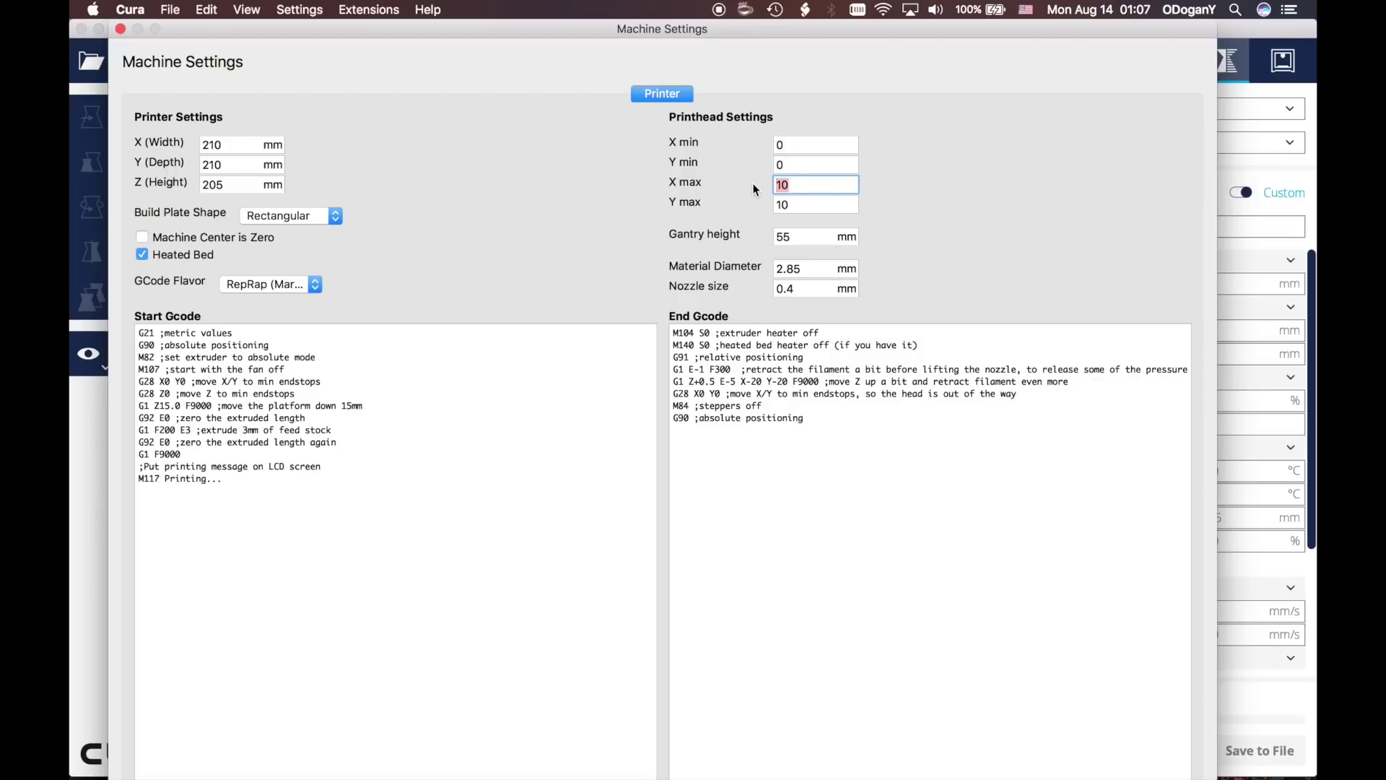
type("0")
left_click(758, 202)
type("0")
left_click(811, 229)
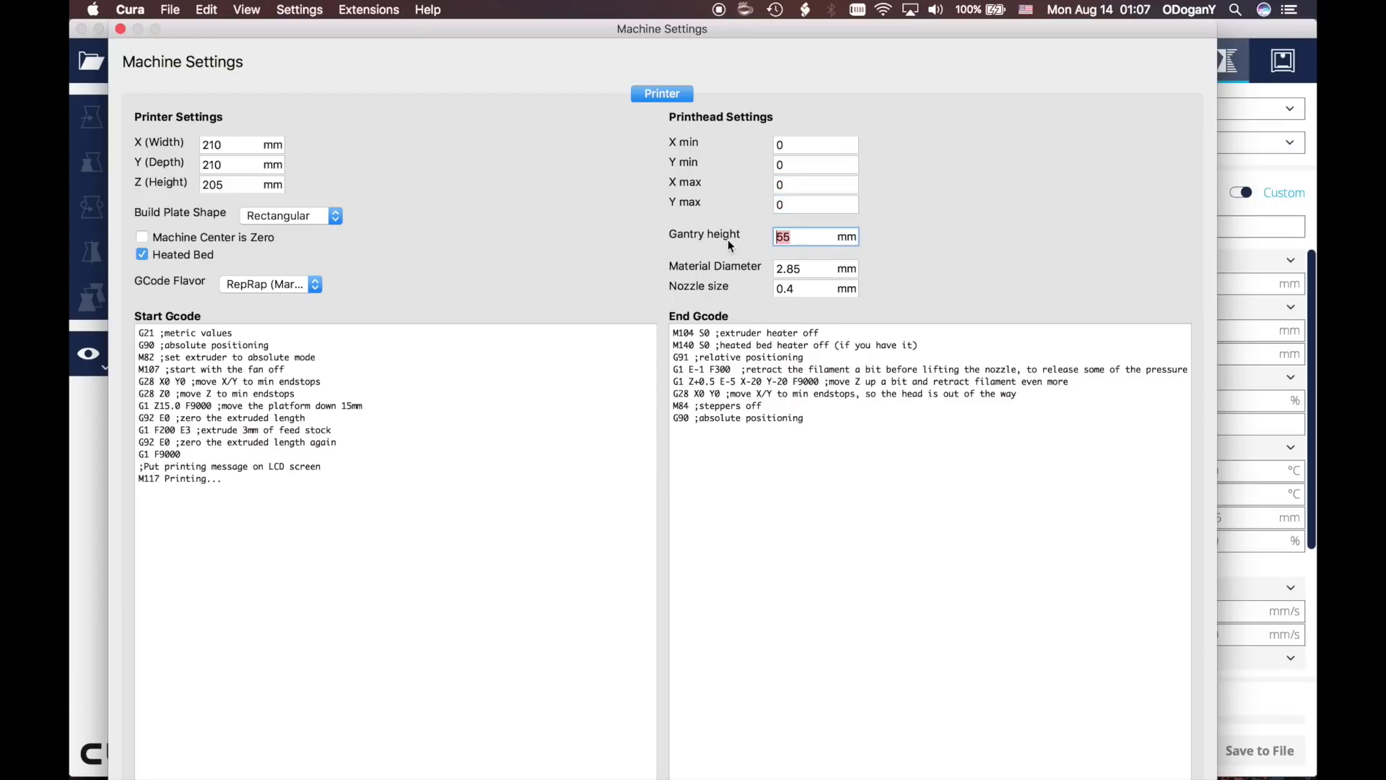
type("0")
Replace the 2.85 mm material diameter with 1.75 mm.
left_click(822, 270)
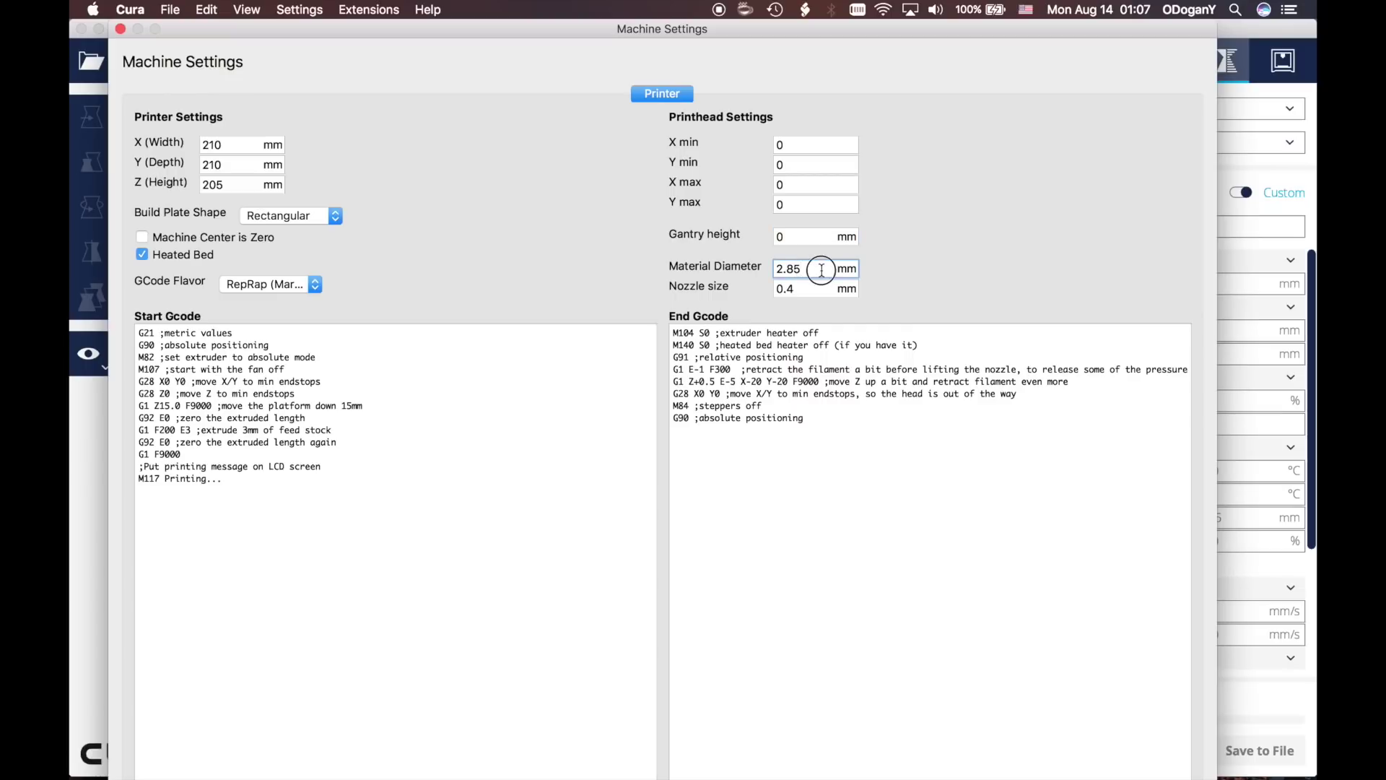
left_click_drag(821, 270, 739, 270)
type("1.75")
left_click(814, 286)
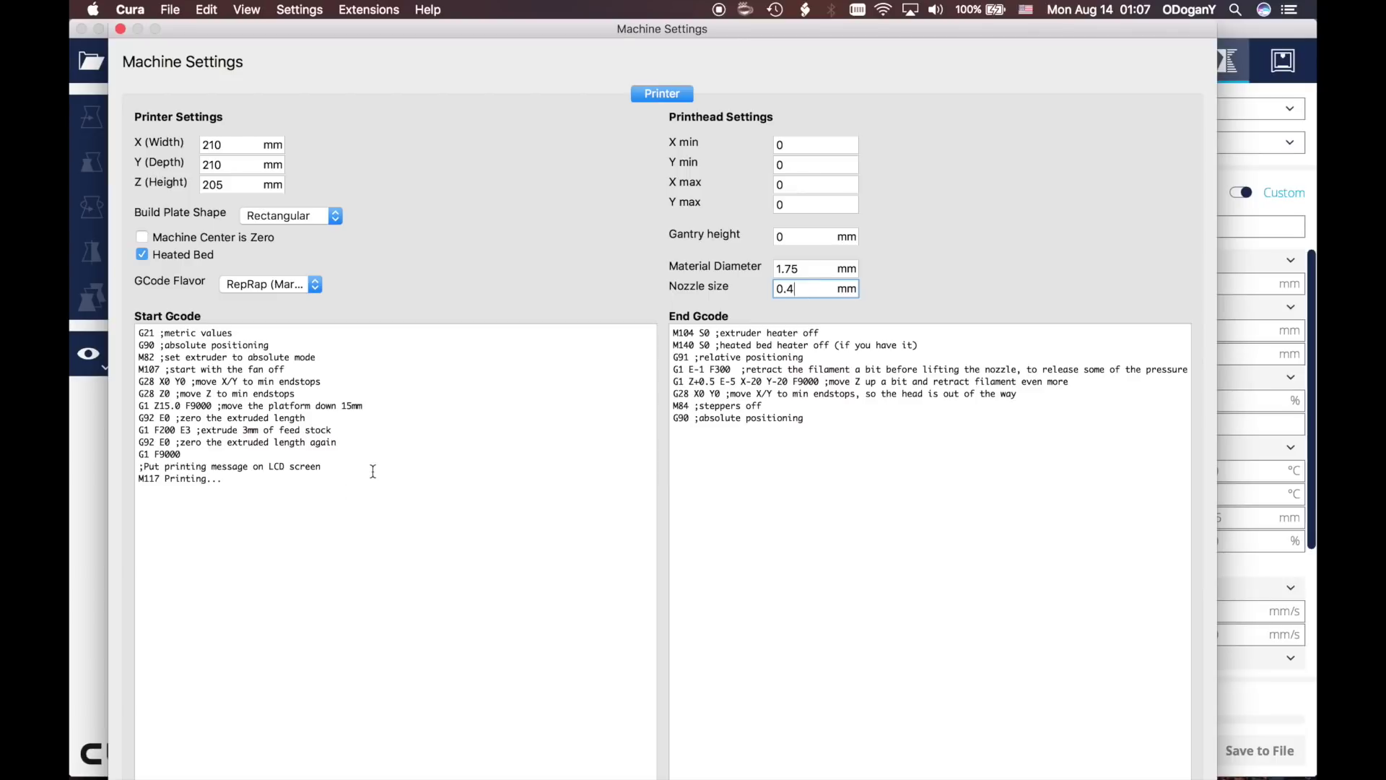
left_click(262, 531)
Append a G5 line to the Start G-code, then close Machine Settings and Preferences.
type("G5")
left_click_drag(150, 492, 115, 494)
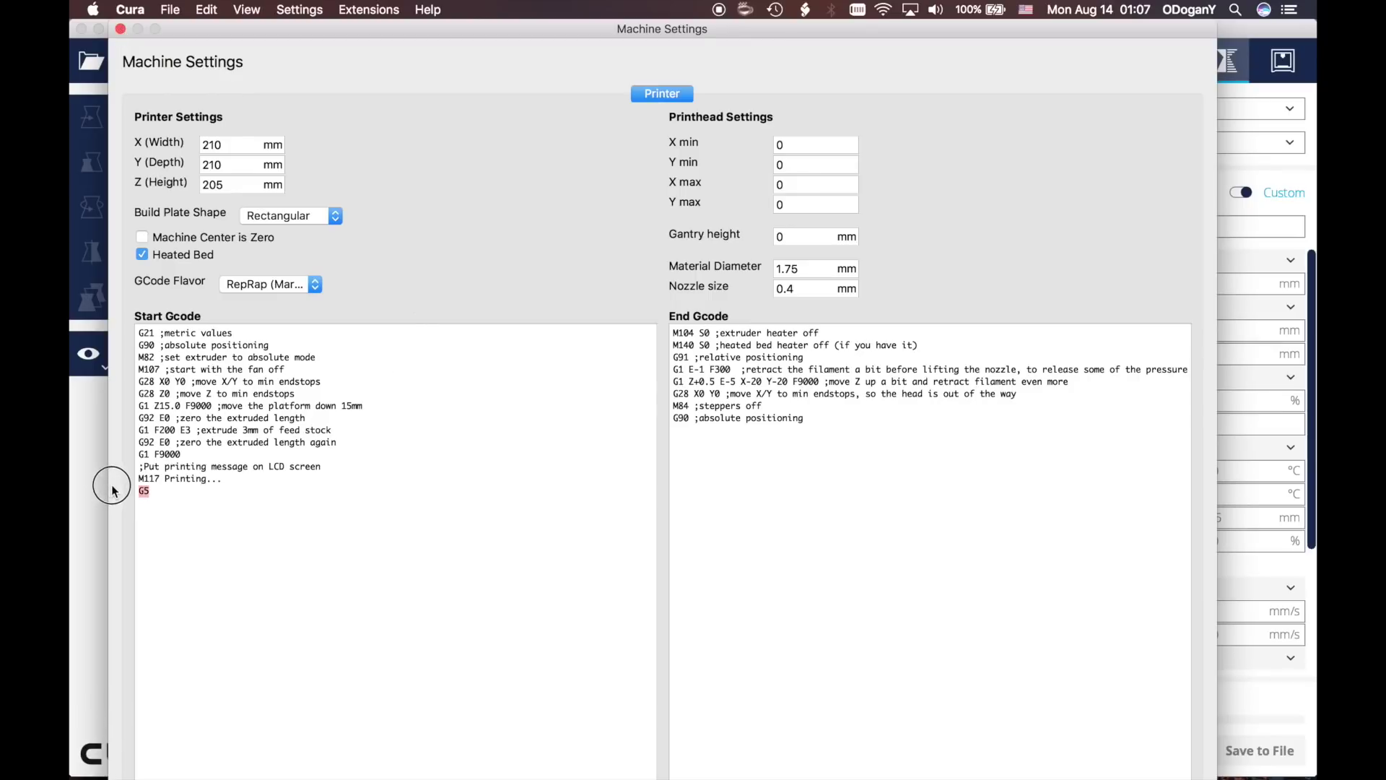
left_click(120, 29)
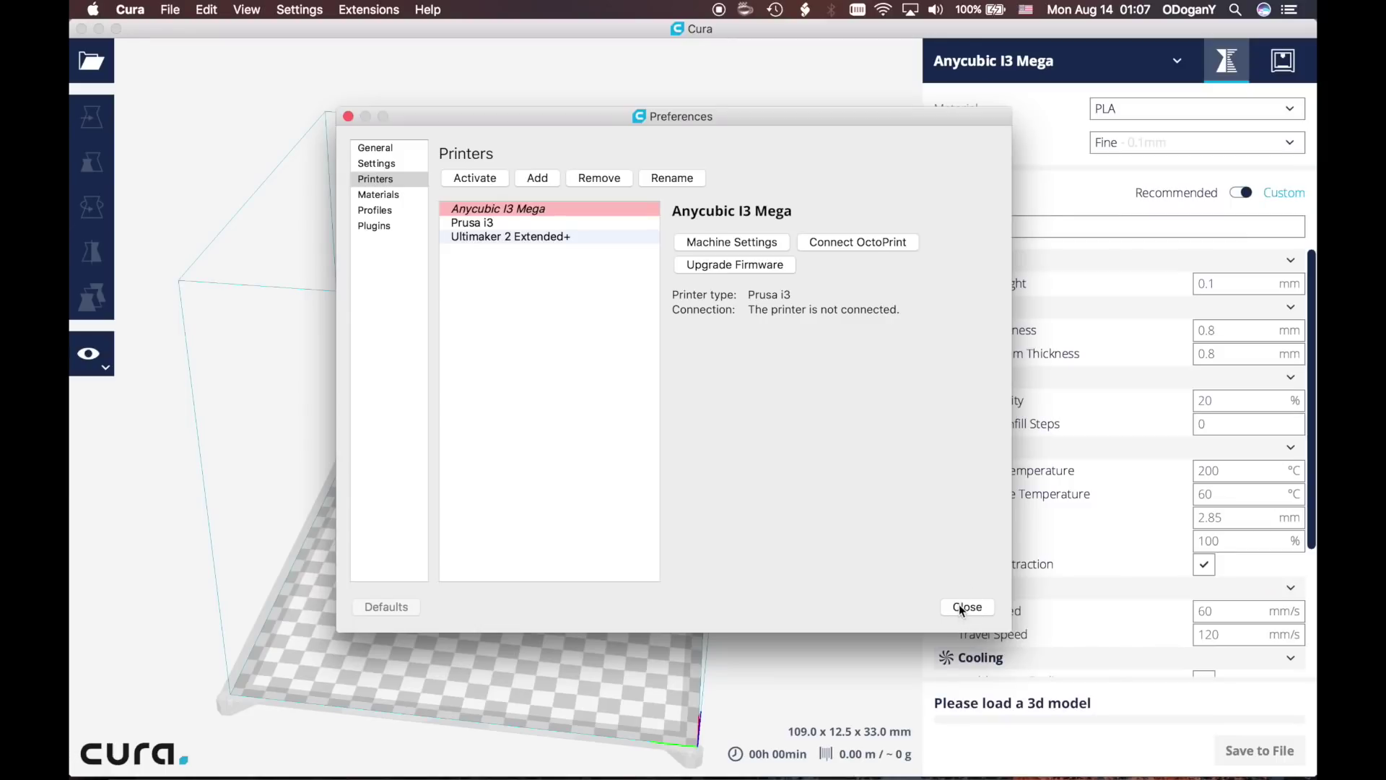
left_click(967, 606)
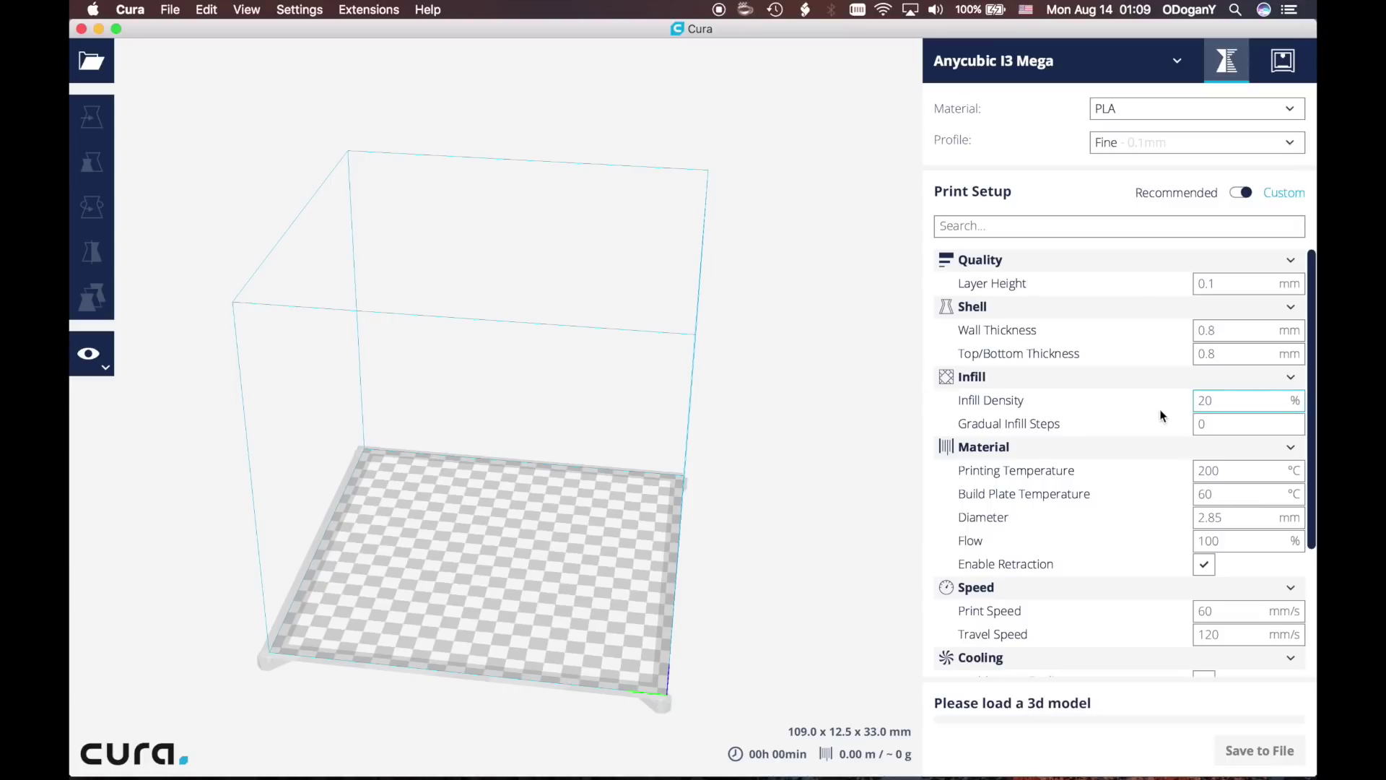
Keep PLA as the material and change the layer height from 0.1 to 0.2 mm.
left_click(1140, 105)
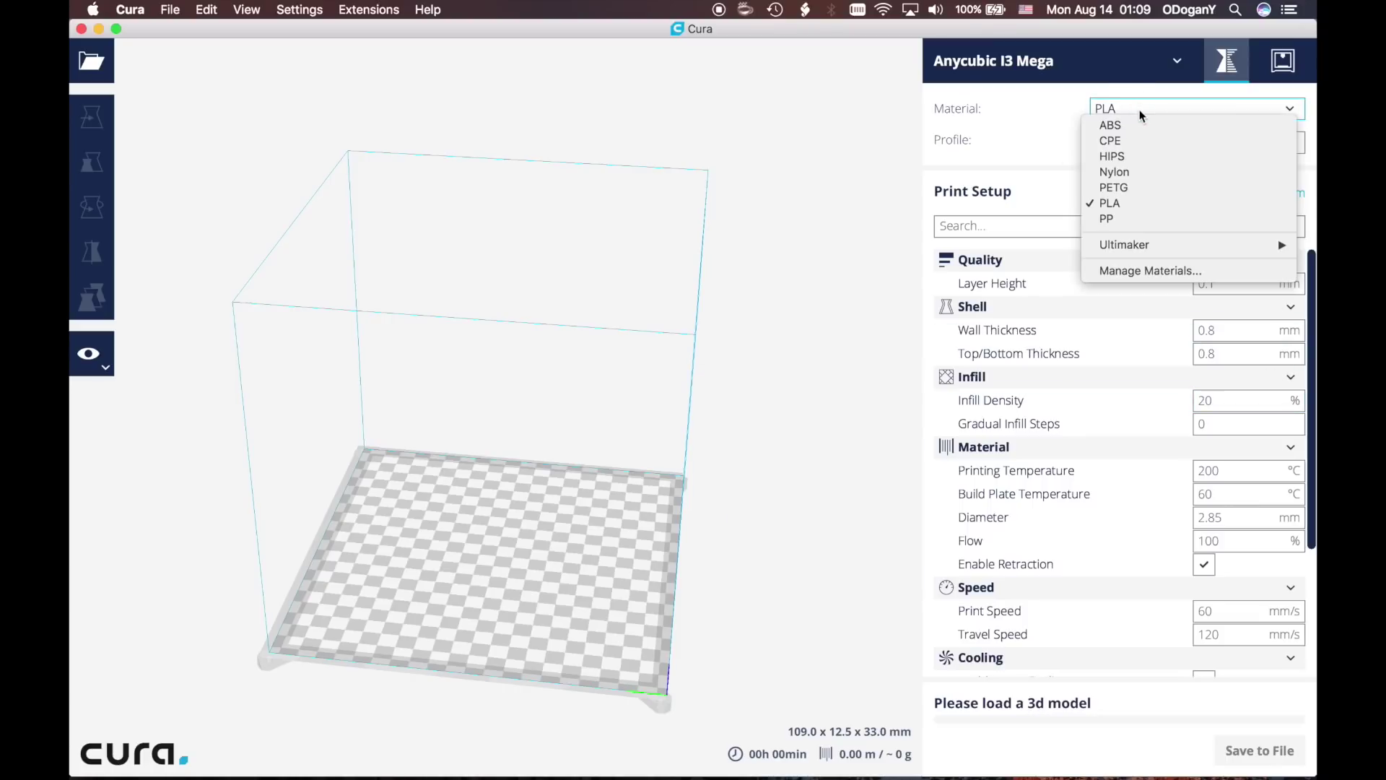
left_click(1145, 115)
mouse_move(1056, 286)
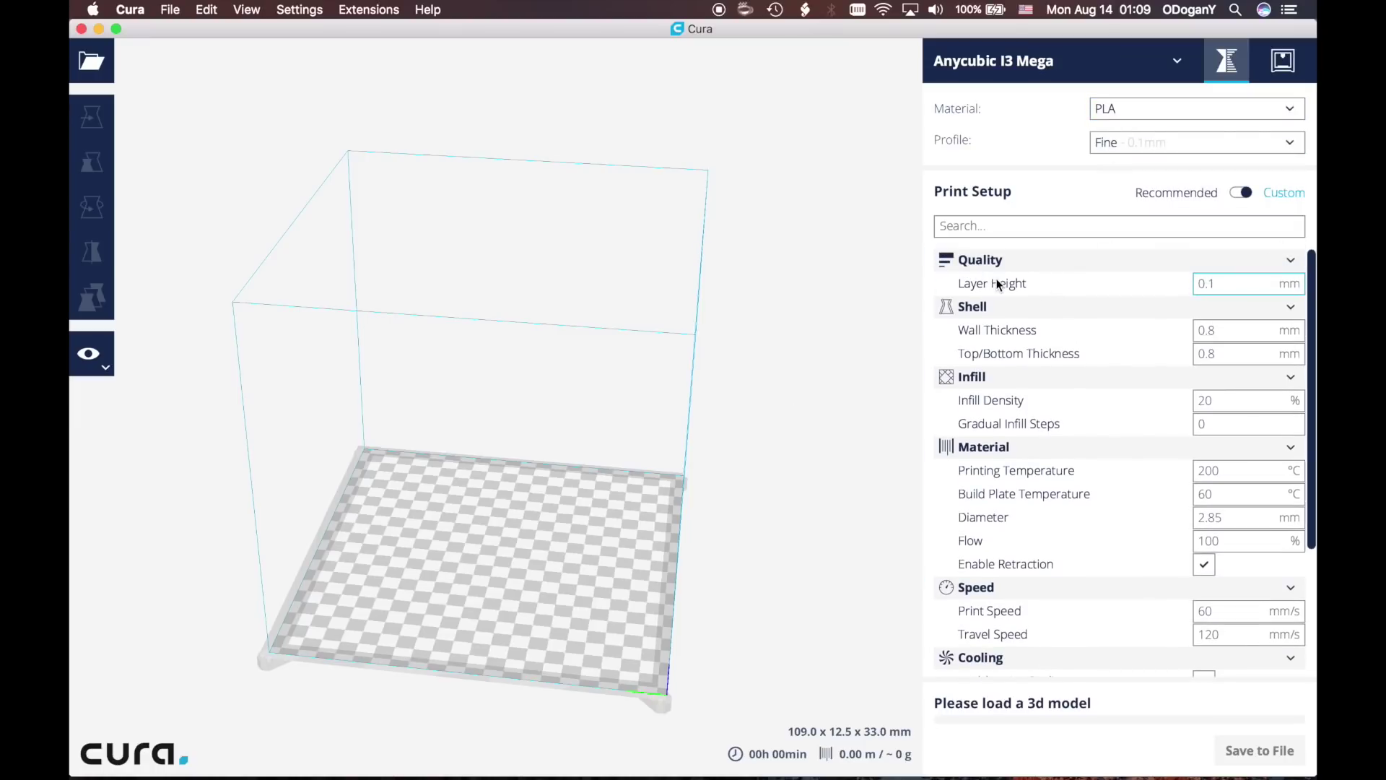
left_click(1226, 286)
key("BackSpace")
type("2")
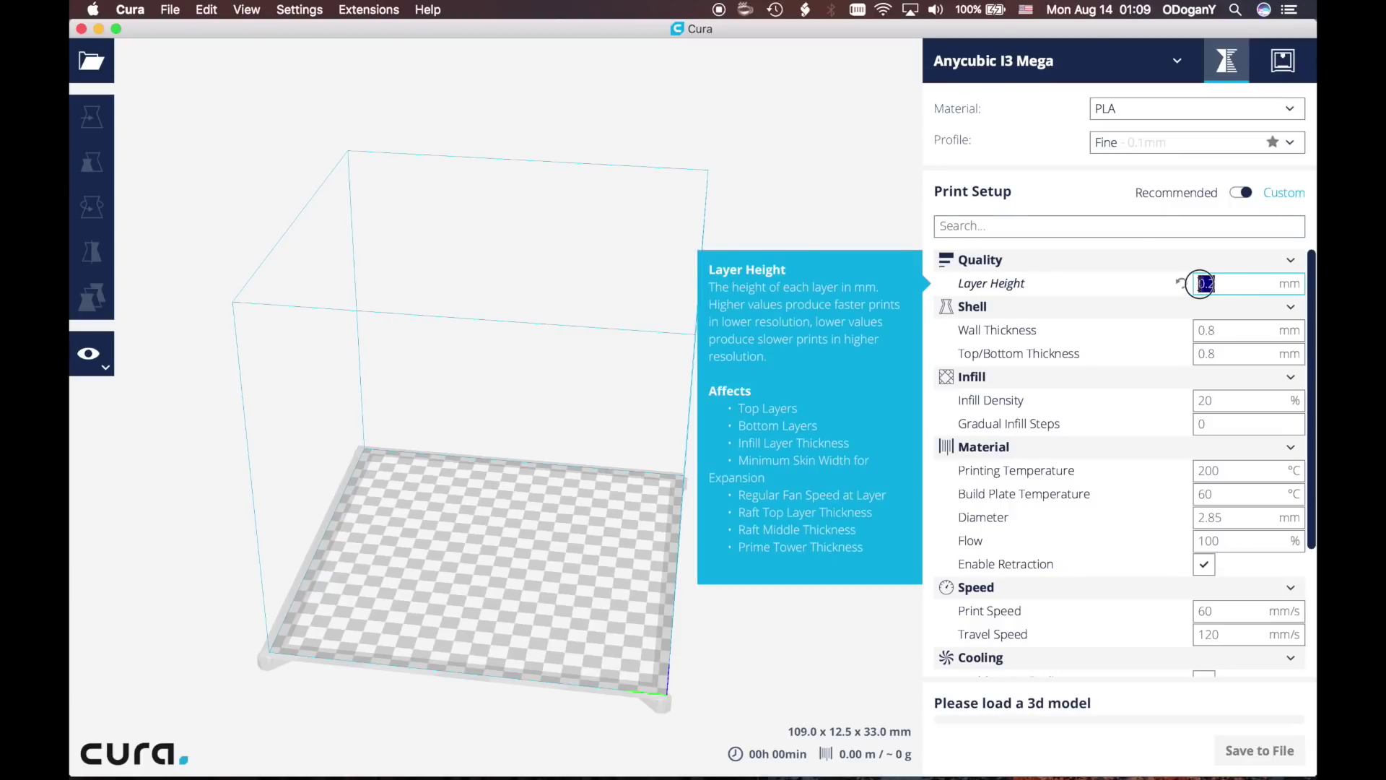
left_click(1244, 287)
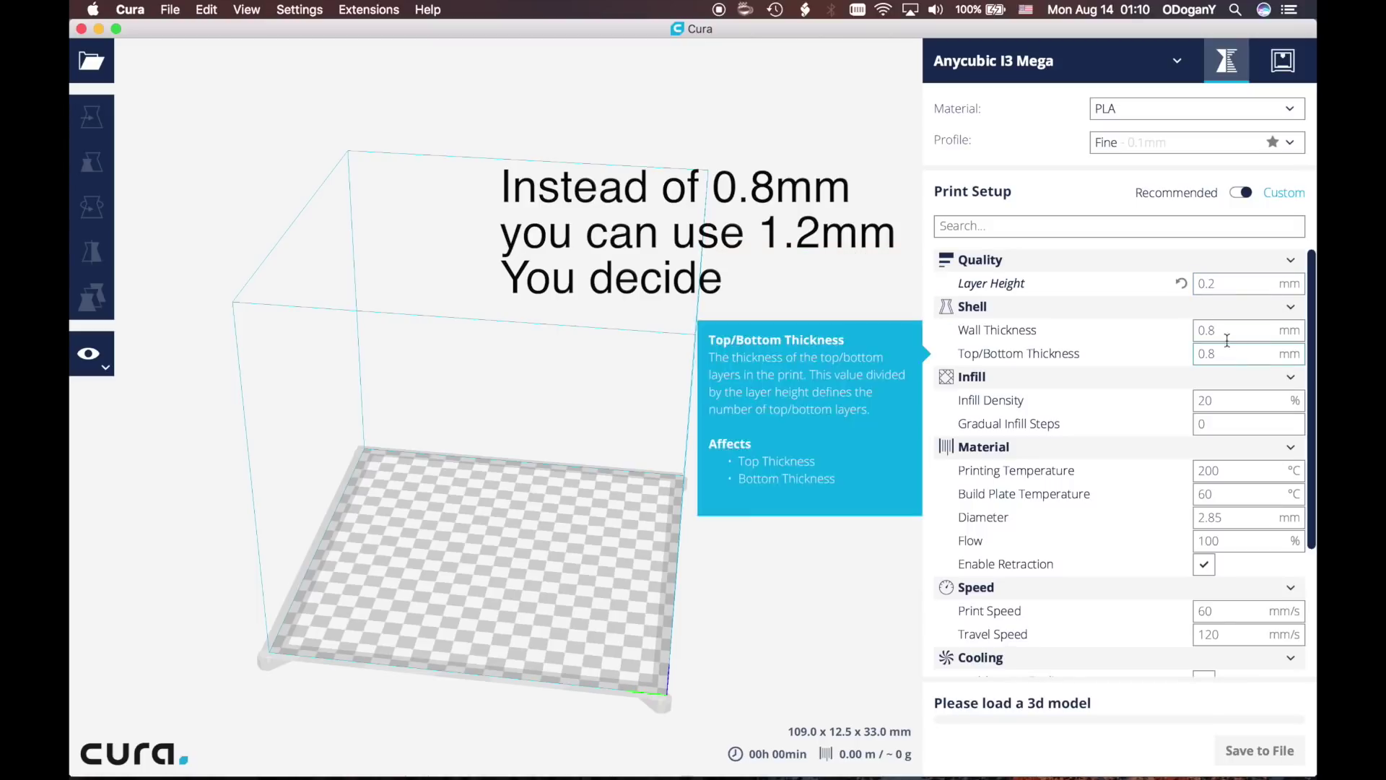
Set infill density 25, printing temperature 195 °C, build plate 50 °C and filament diameter 1.75 mm.
scroll(1219, 370, "down", 1)
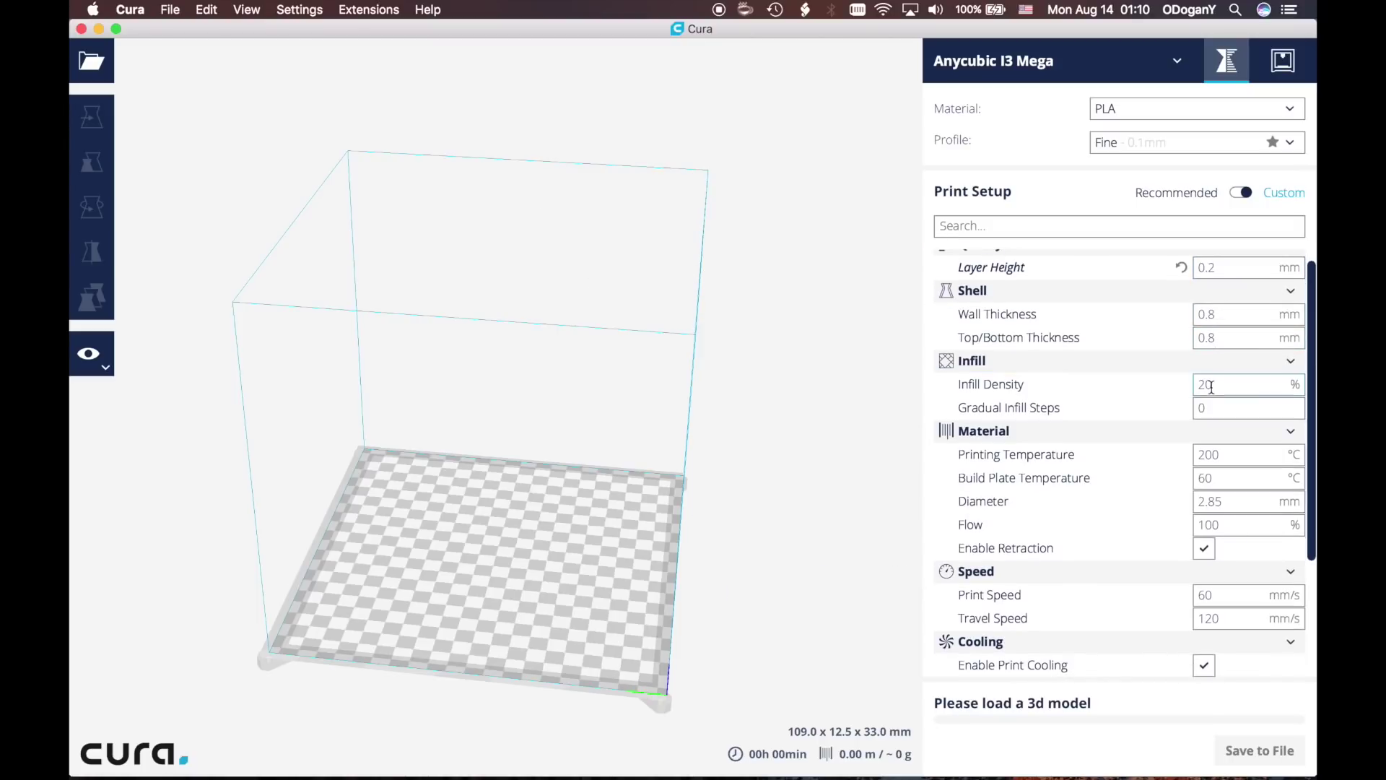
left_click(1211, 384)
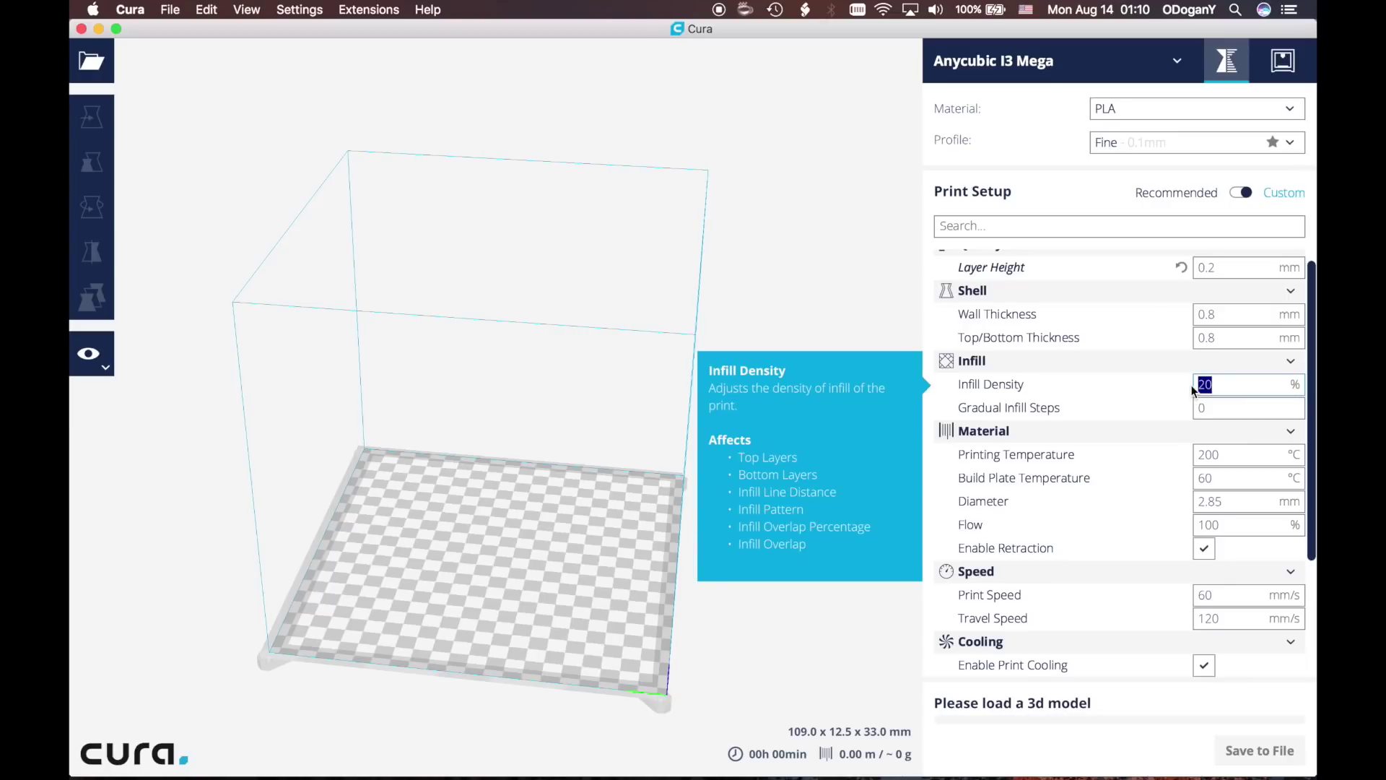
type("25")
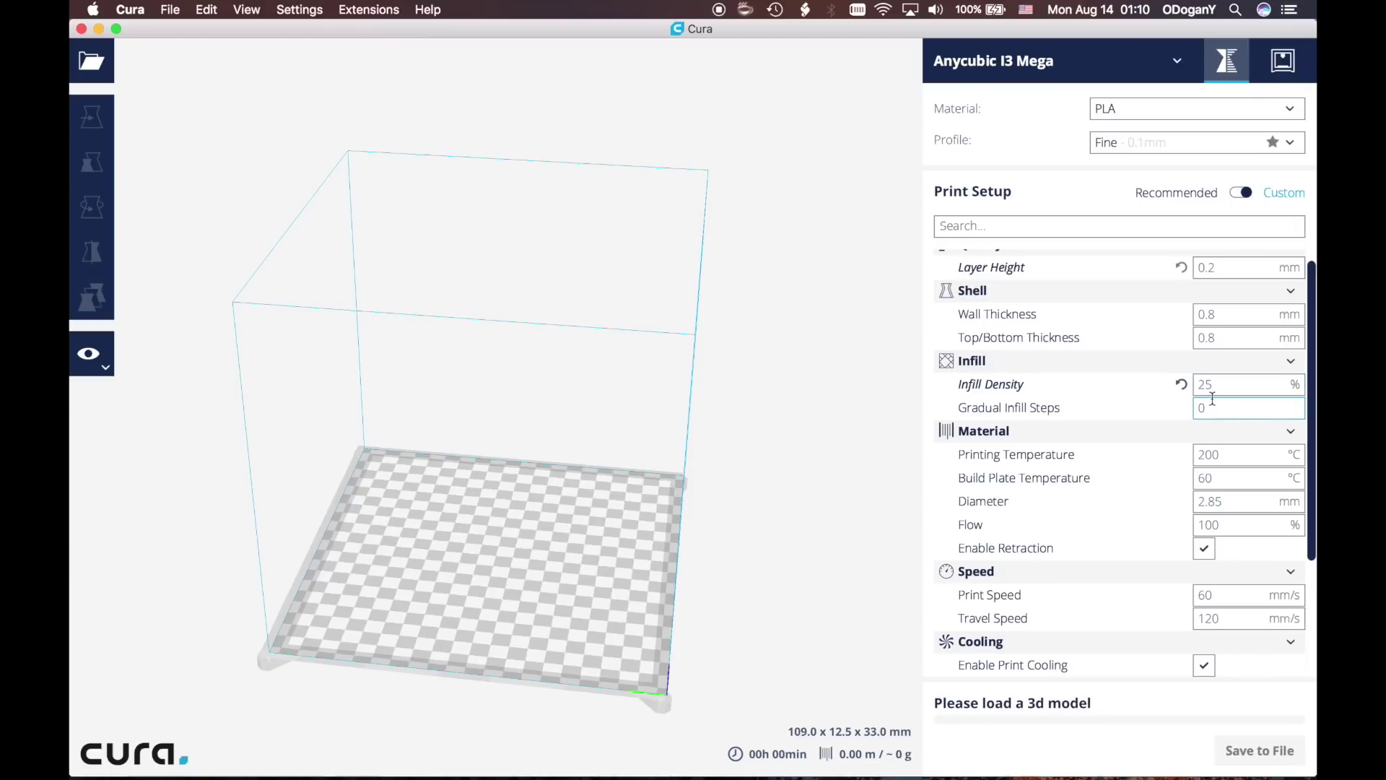
scroll(1231, 386, "down", 3)
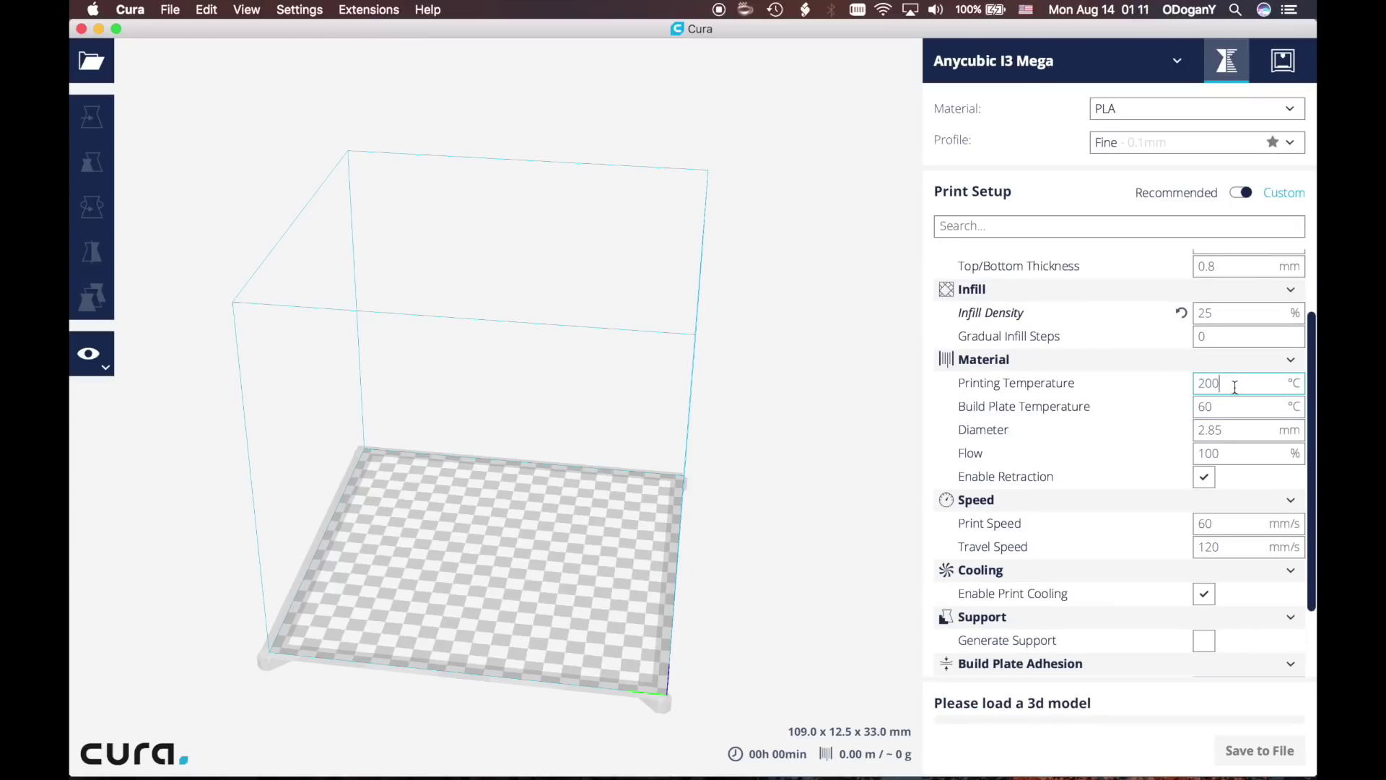
double_click(1234, 385)
type("195")
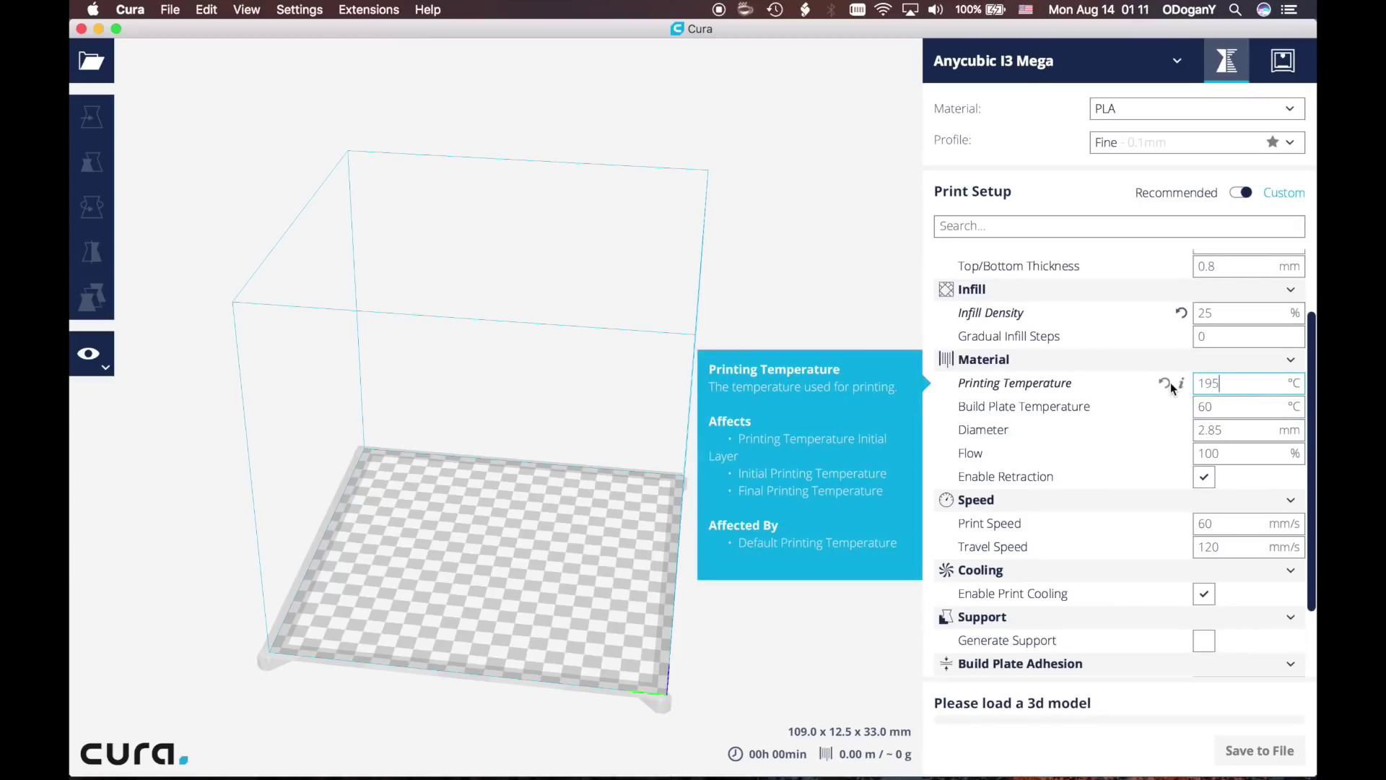
double_click(1206, 408)
type("50")
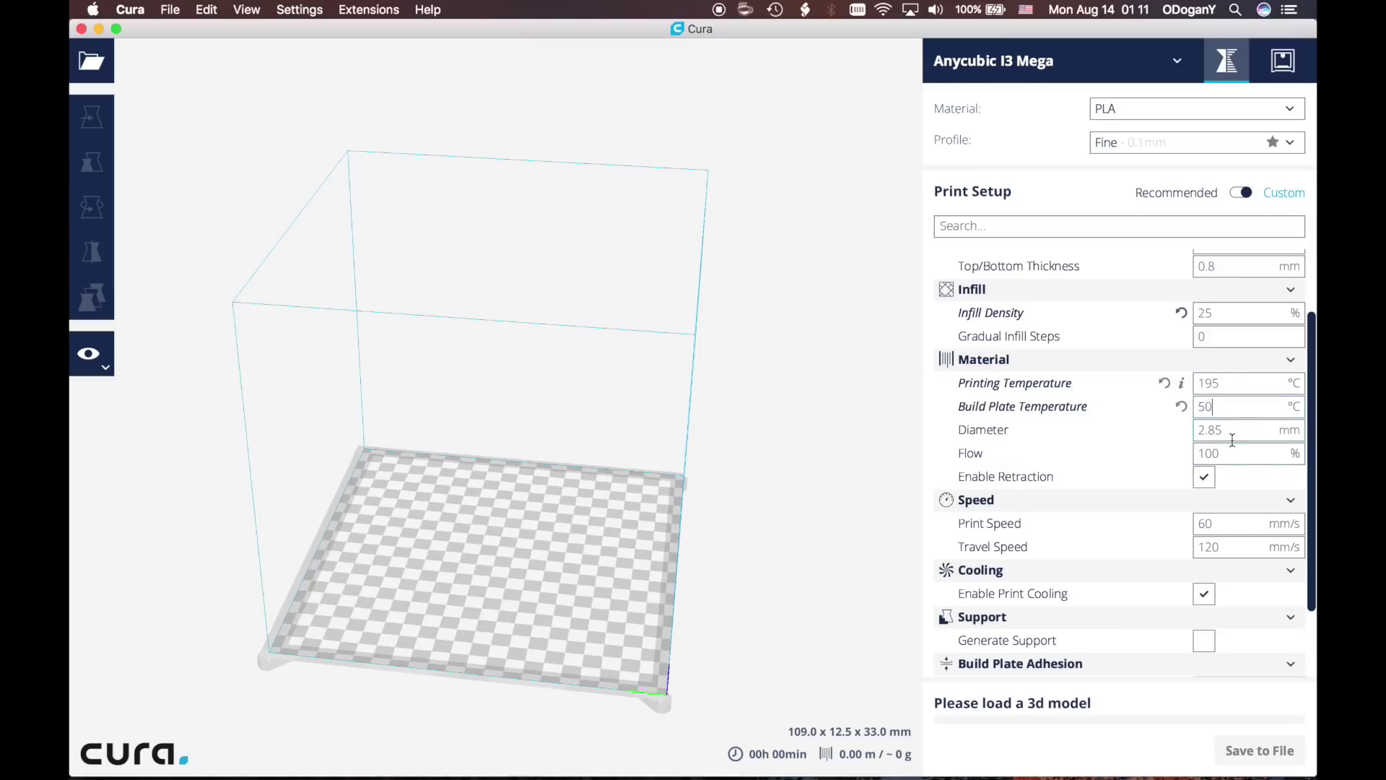
left_click_drag(1220, 431, 1158, 436)
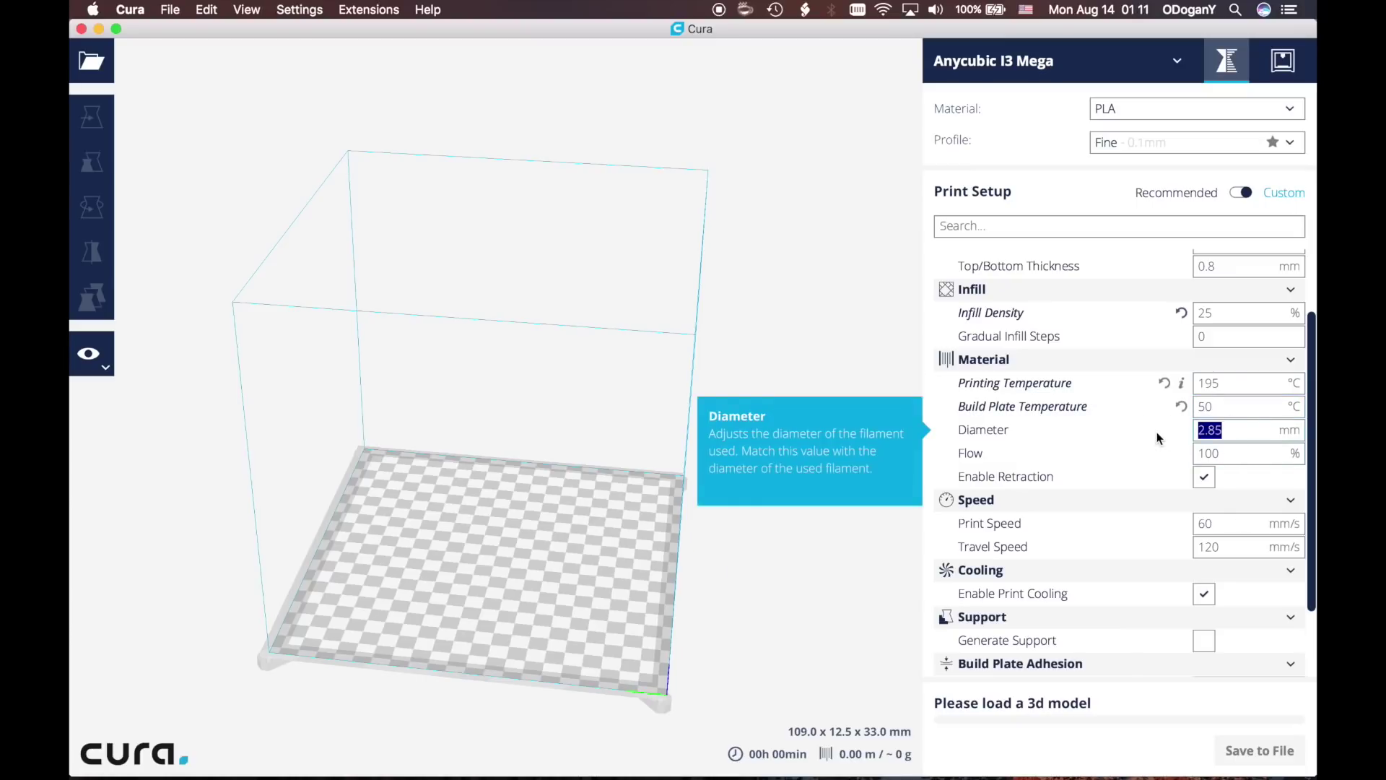
type("1.75")
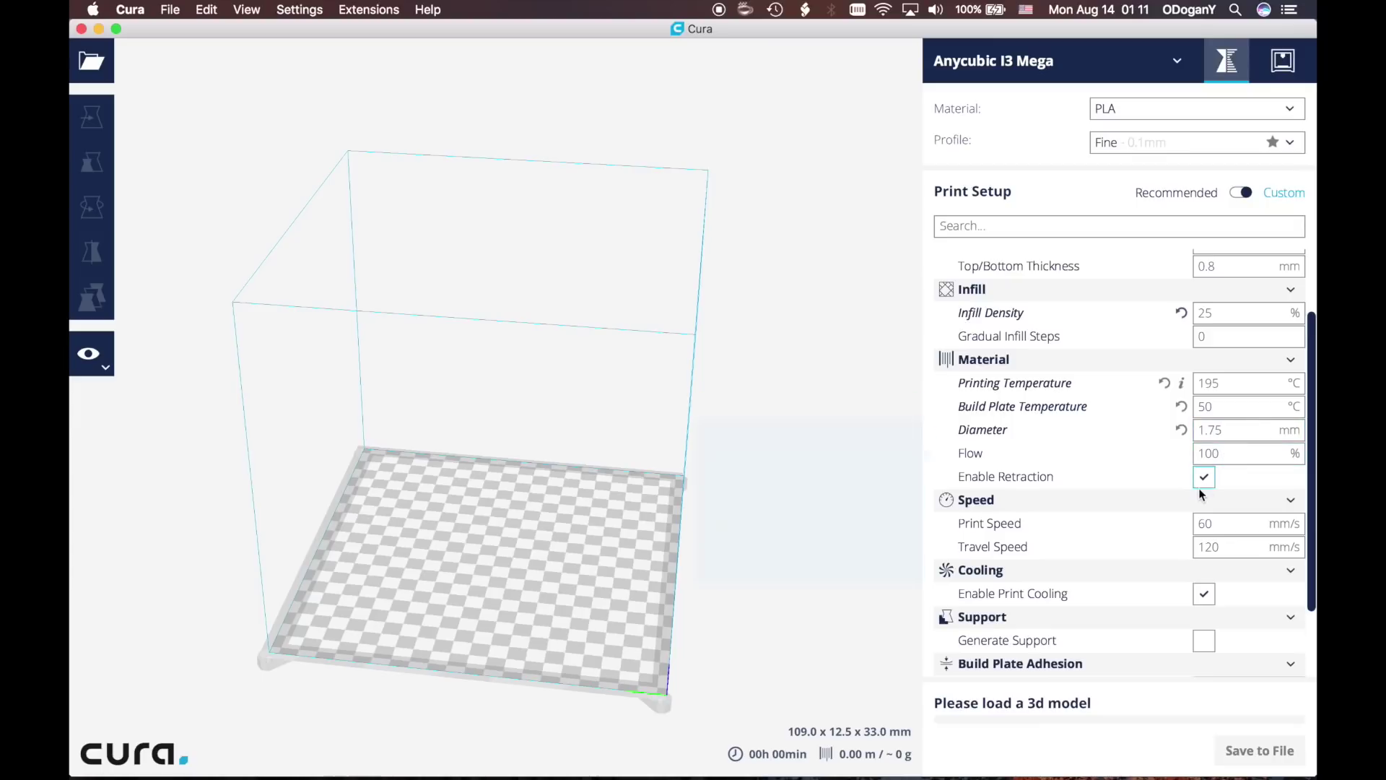
Review the Print Speed and Travel Speed values.
scroll(1210, 483, "down", 2)
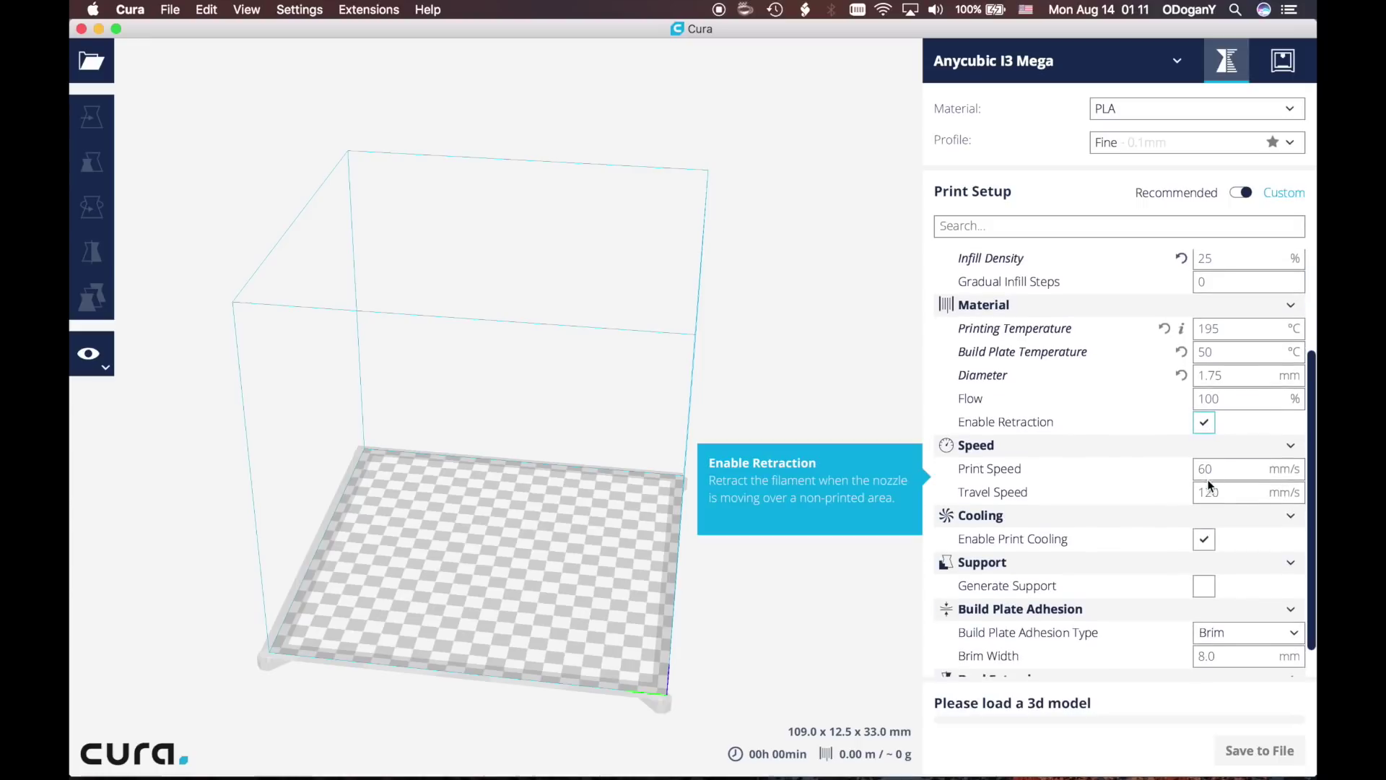
double_click(1218, 475)
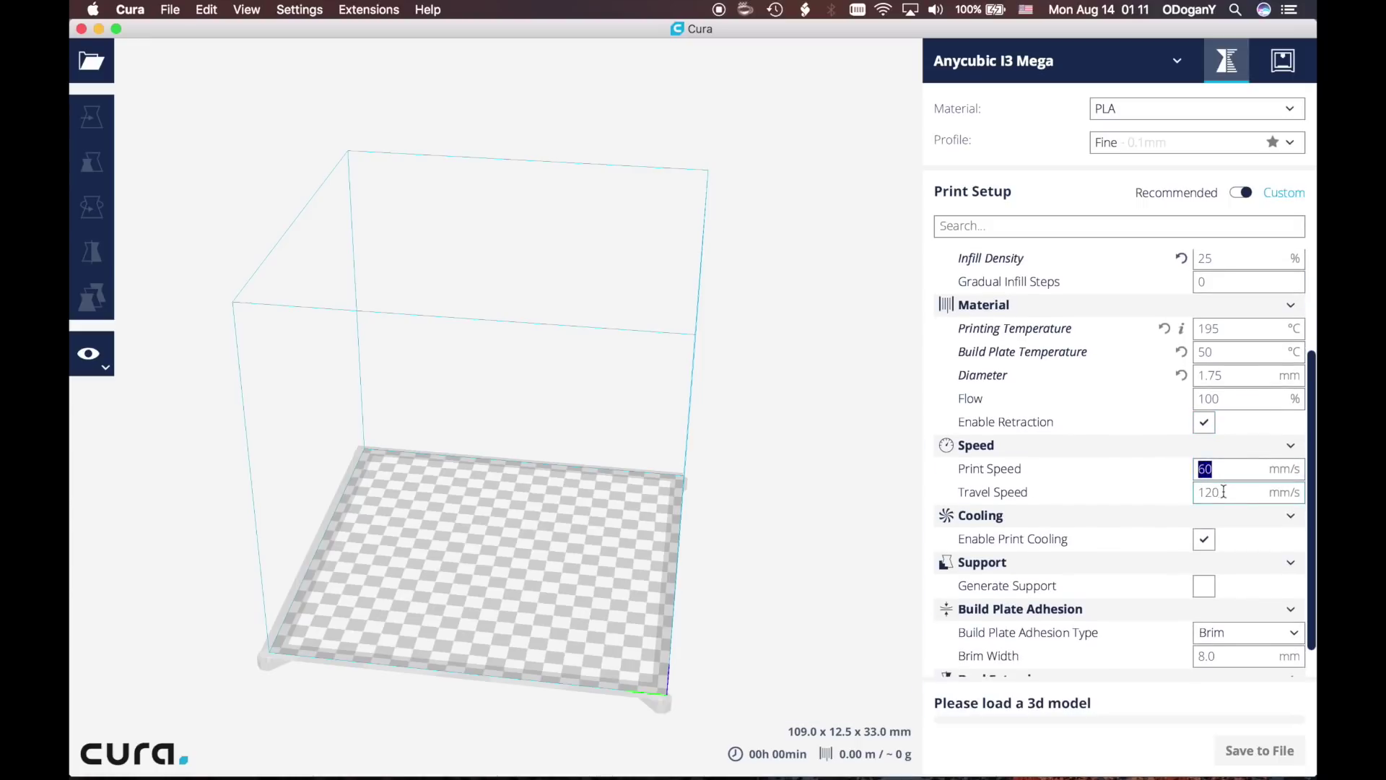
left_click(1219, 492)
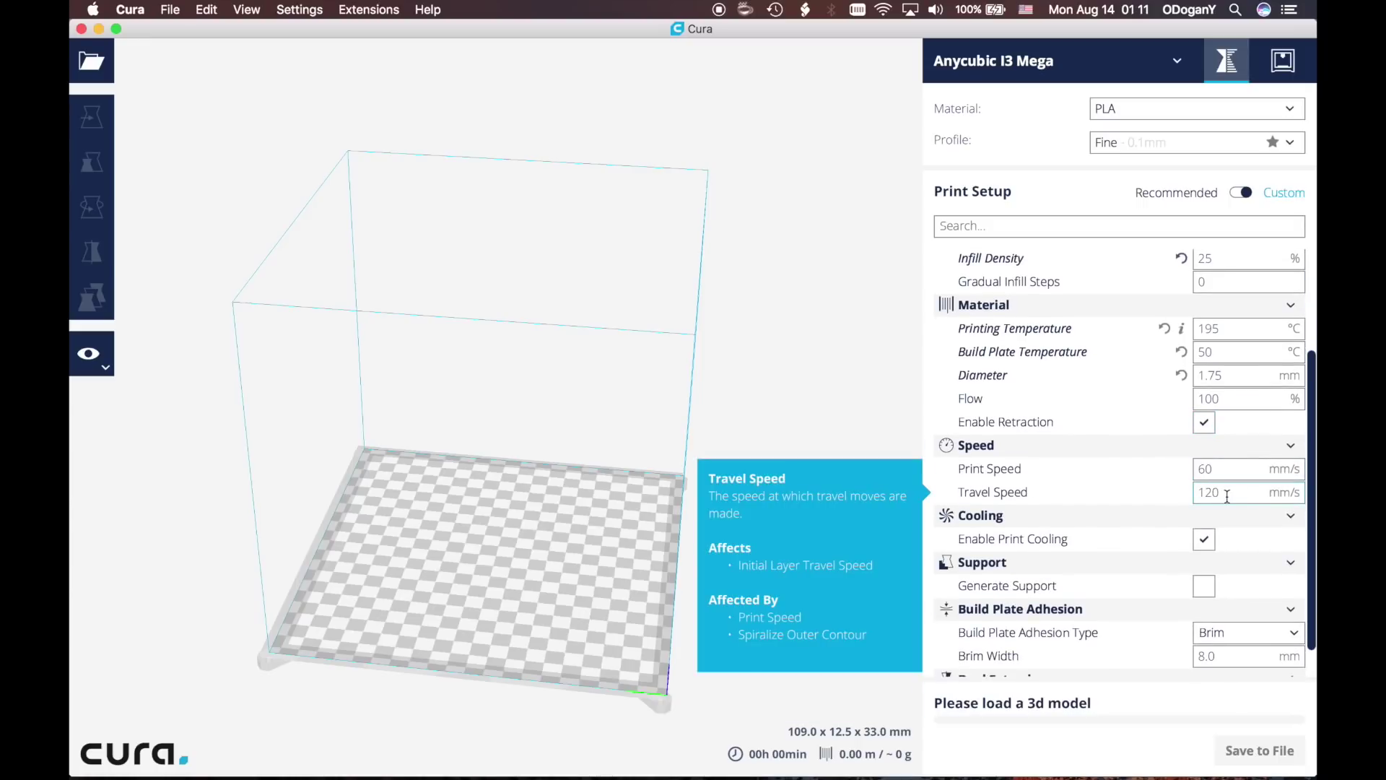
scroll(1220, 495, "down", 1)
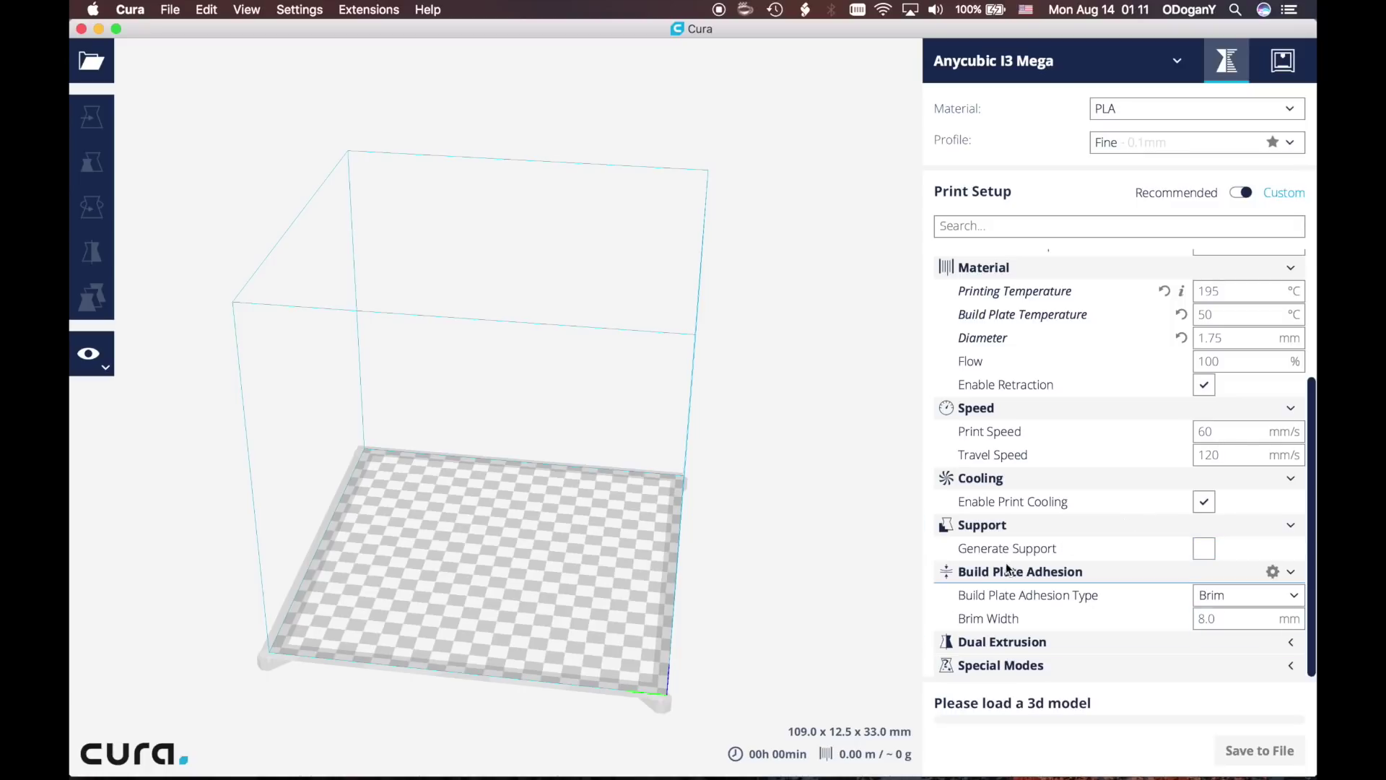
Set build plate adhesion to None and keep Print Sequence at All at Once.
left_click(1252, 603)
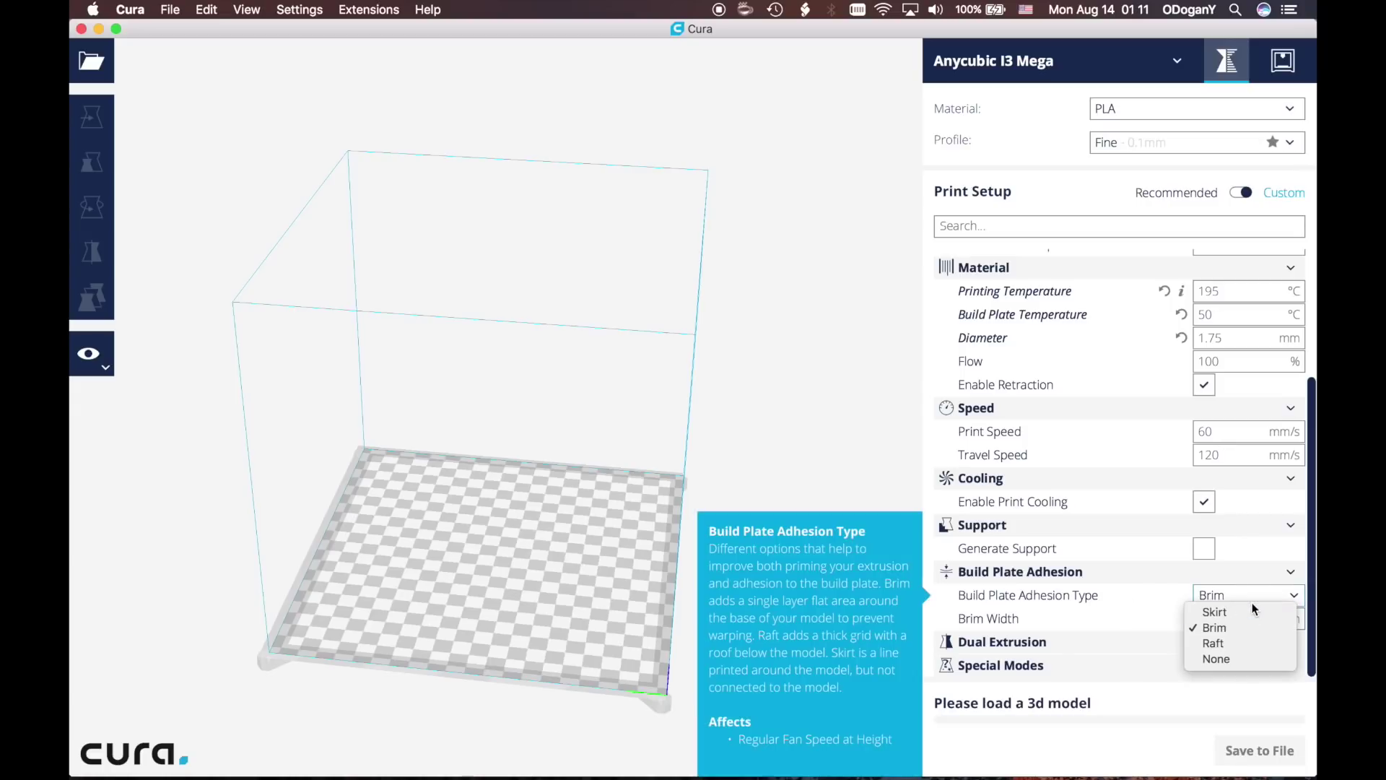
left_click(1216, 657)
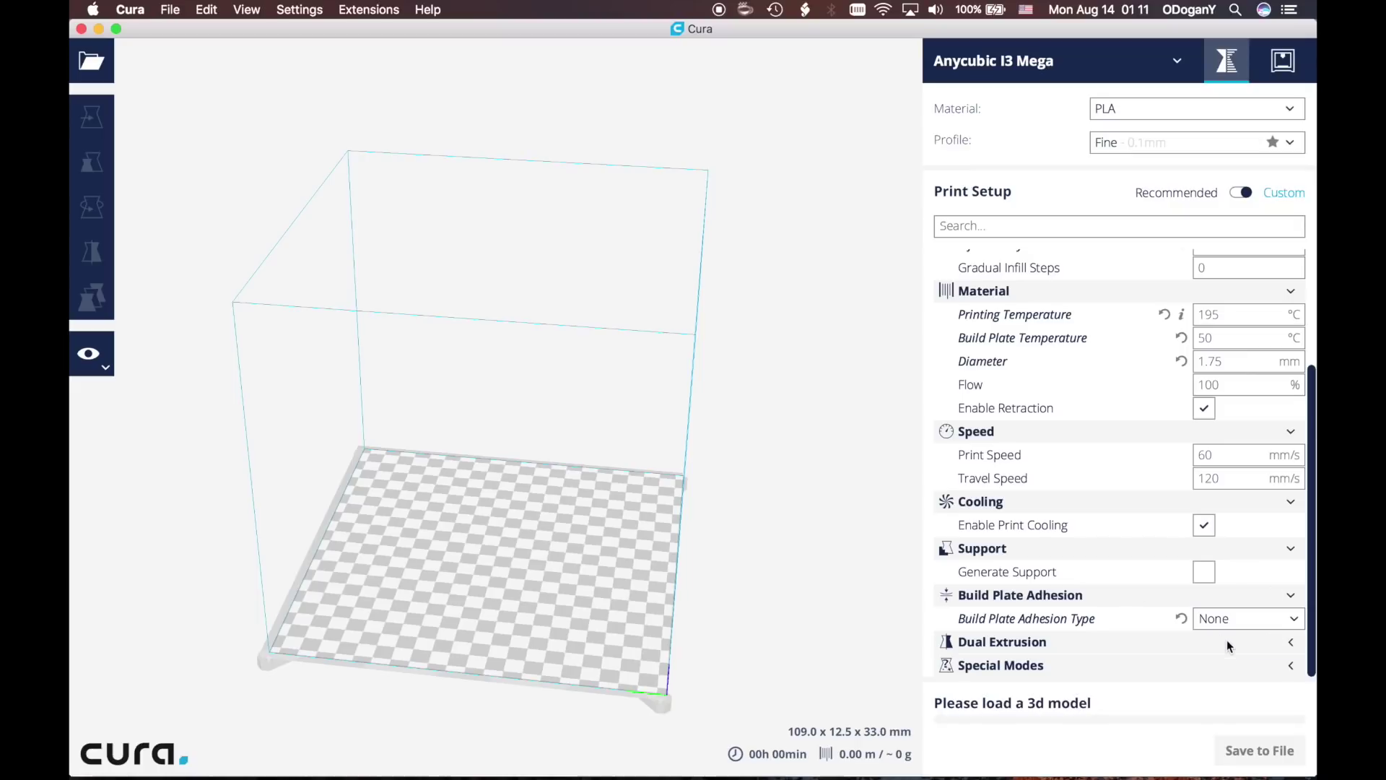
left_click(1290, 667)
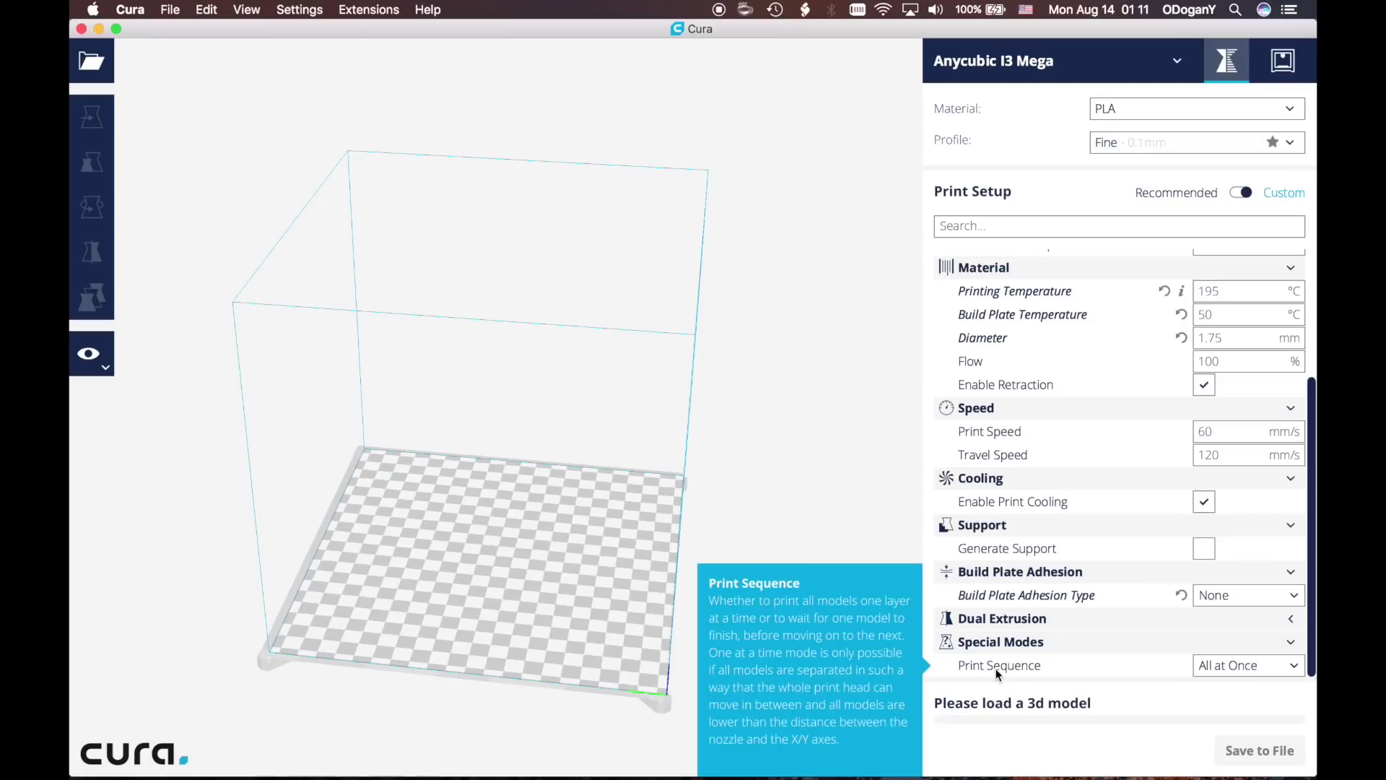
left_click(1242, 667)
left_click(1241, 668)
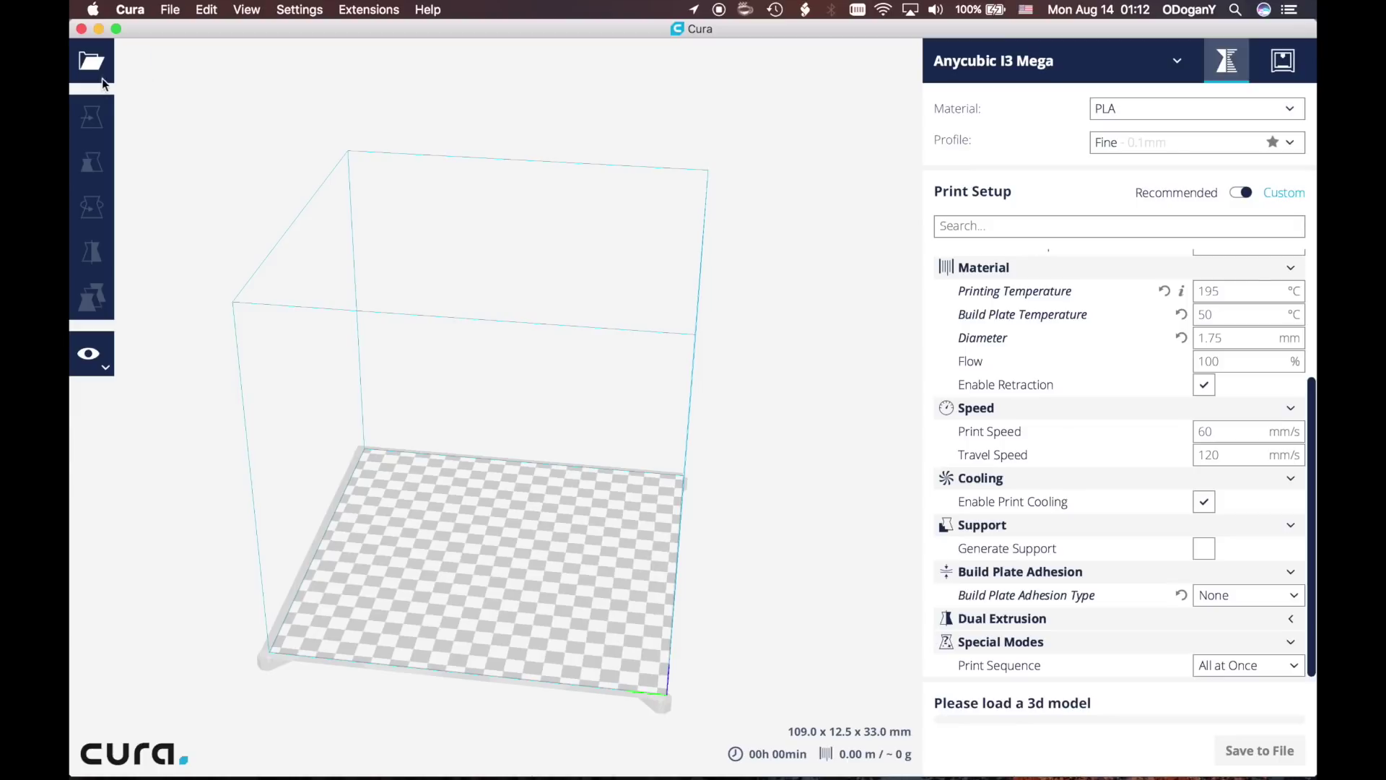
Open ATAT-body-A-1.stl from the atat folder, placing the 90.0 × 97.5 × 48.3 mm body on the plate.
left_click(171, 10)
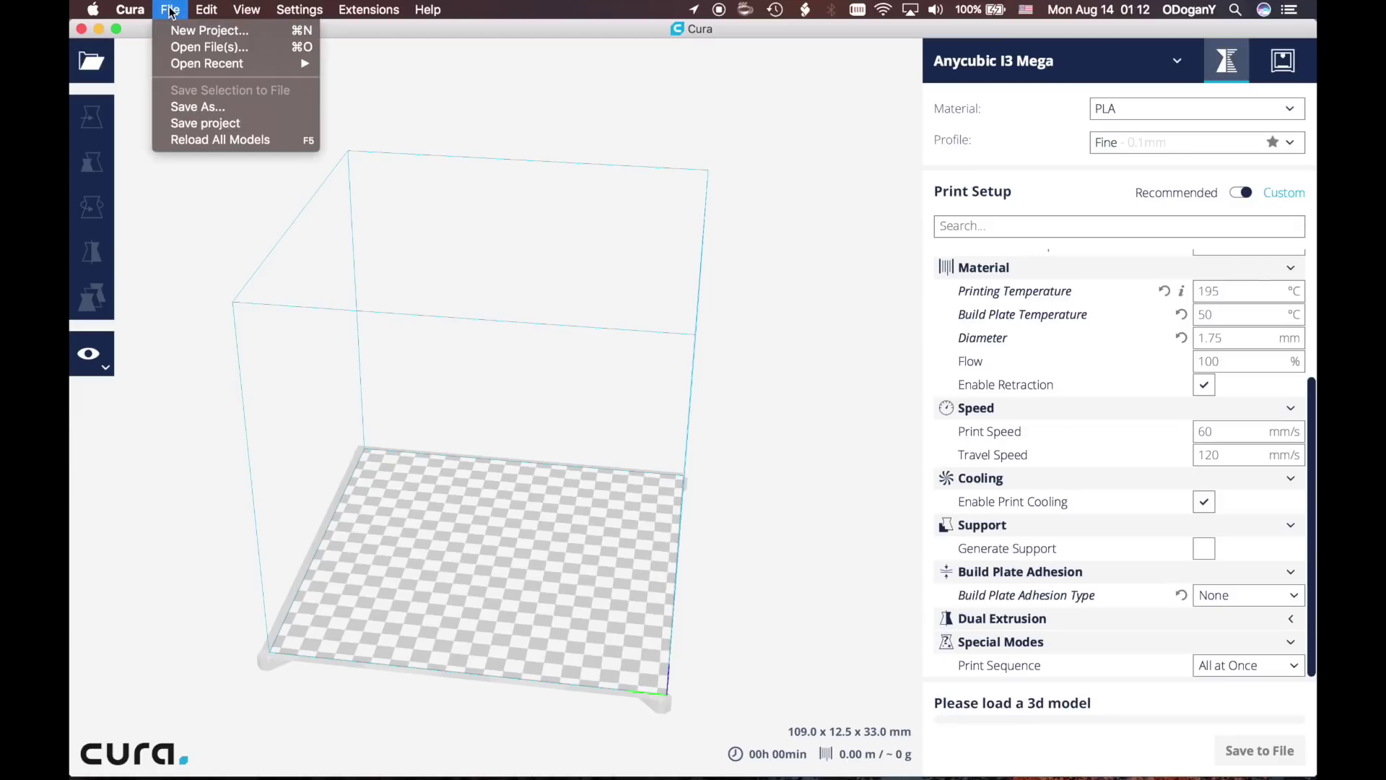
left_click(98, 59)
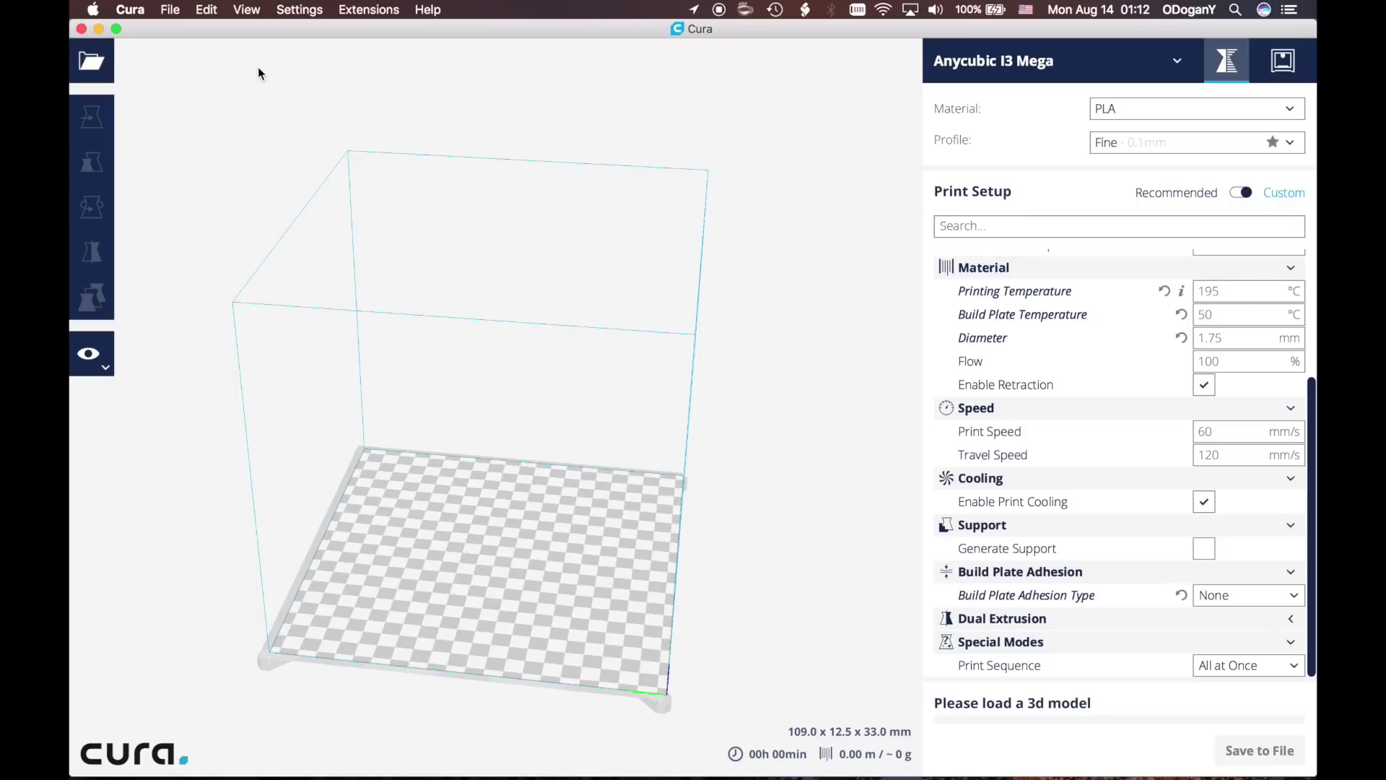
left_click(96, 63)
scroll(716, 163, "down", 3)
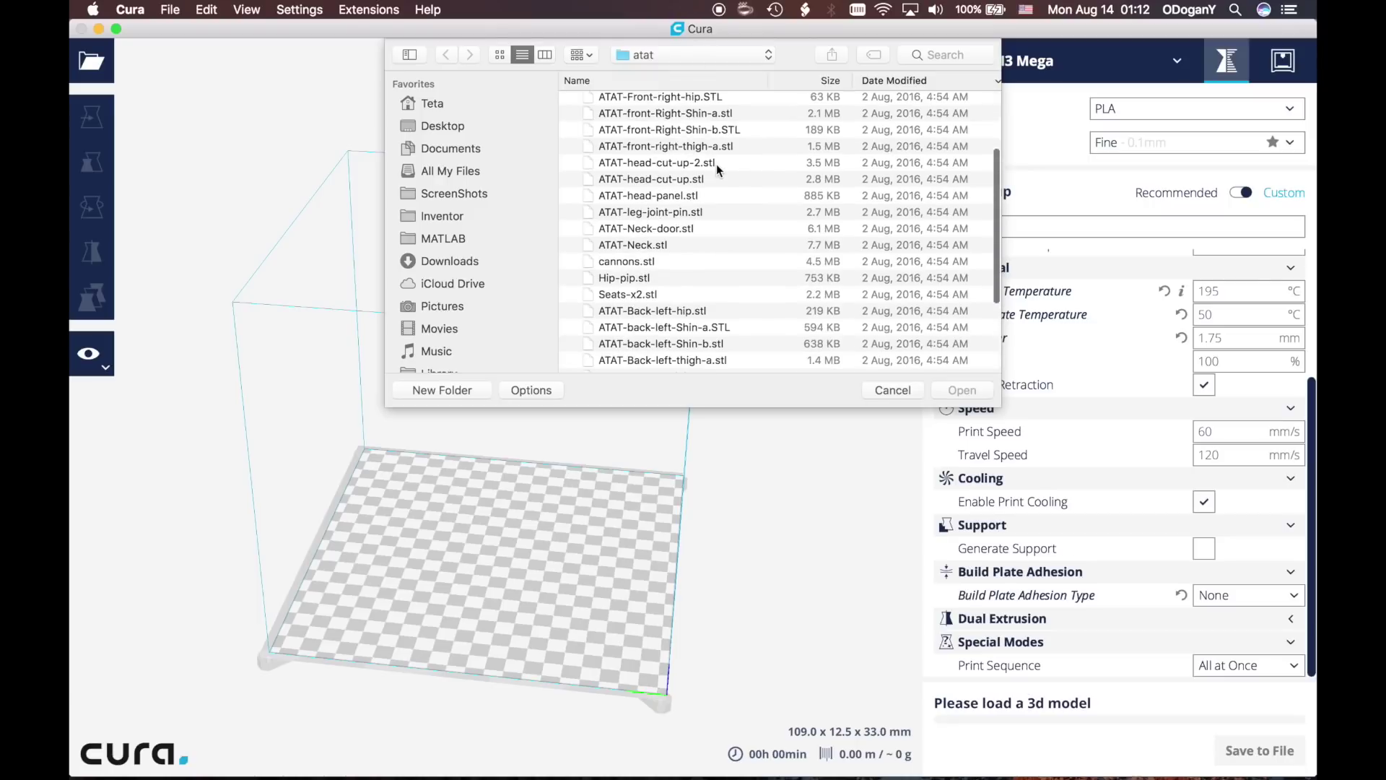
scroll(716, 164, "down", 5)
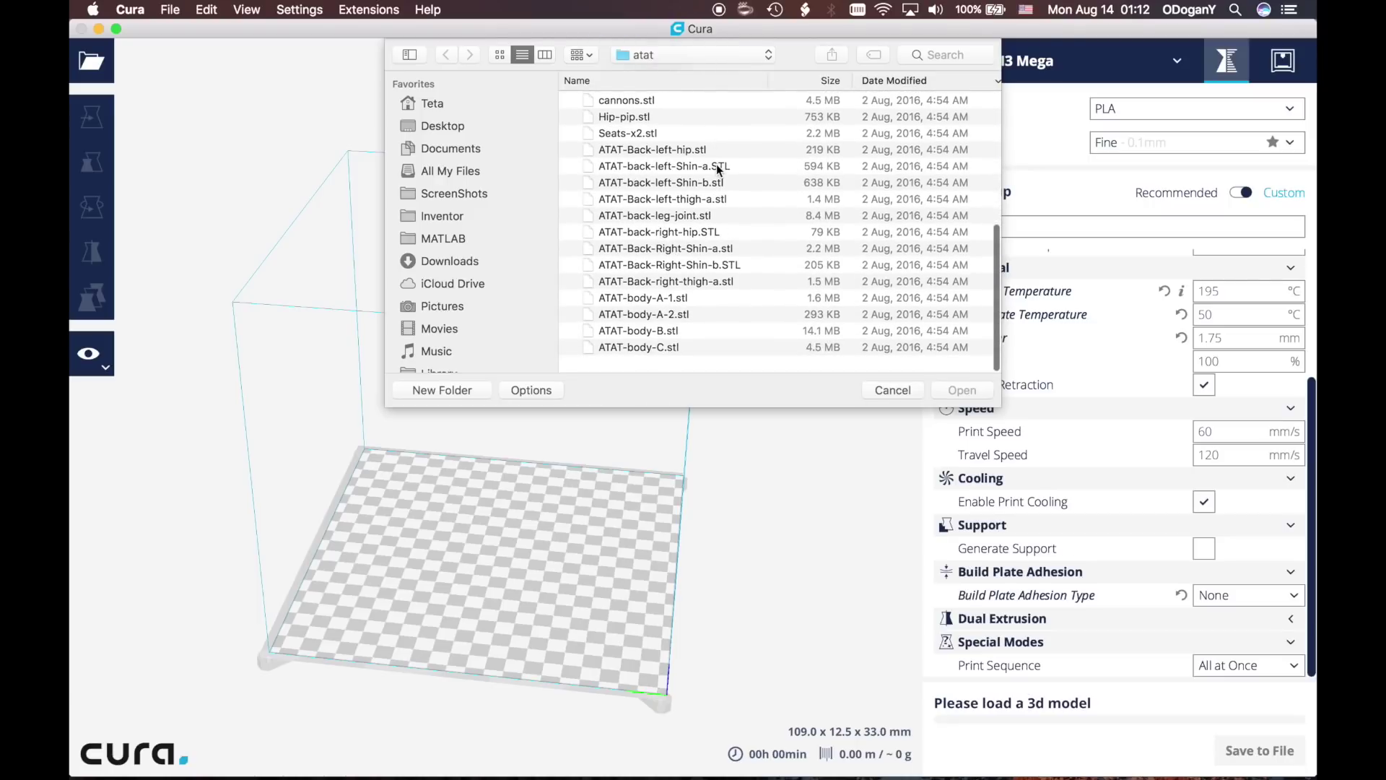
scroll(719, 167, "up", 1)
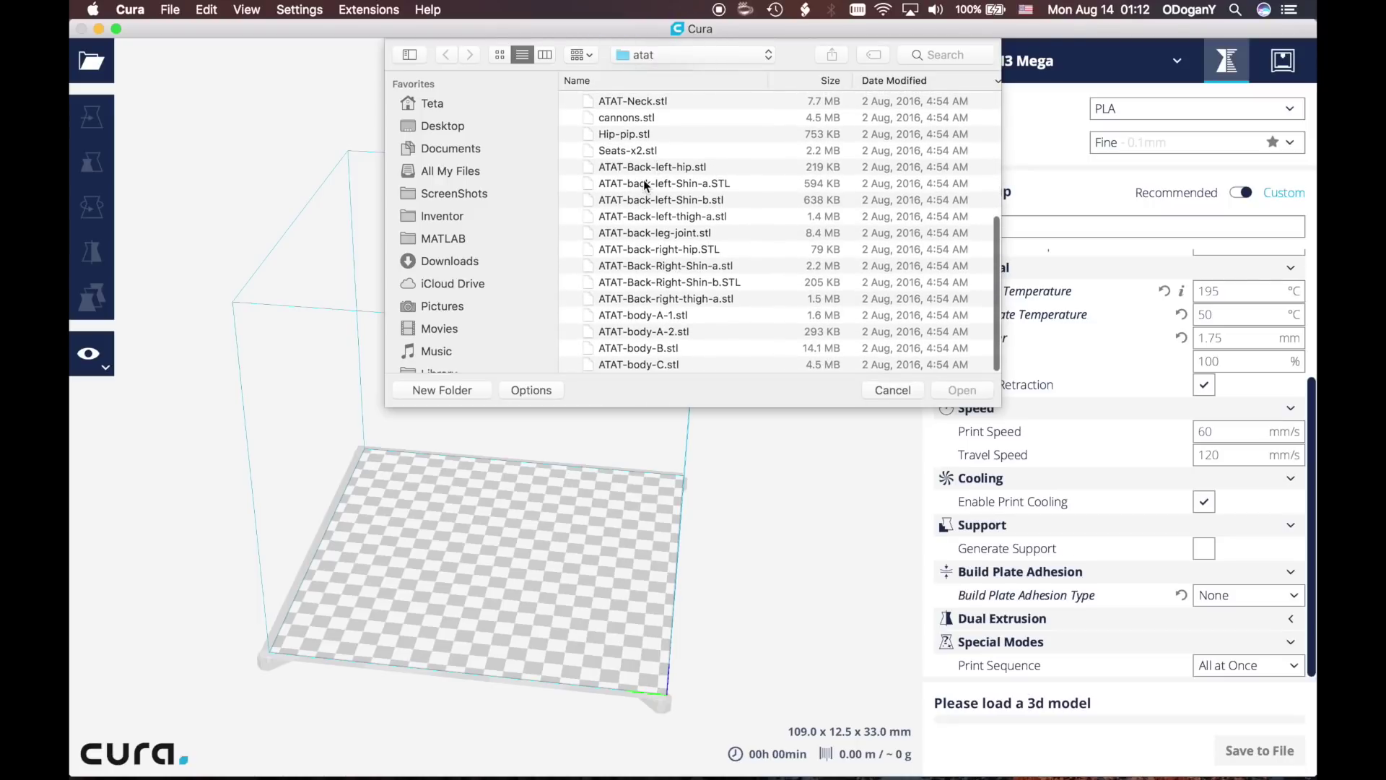
left_click(634, 316)
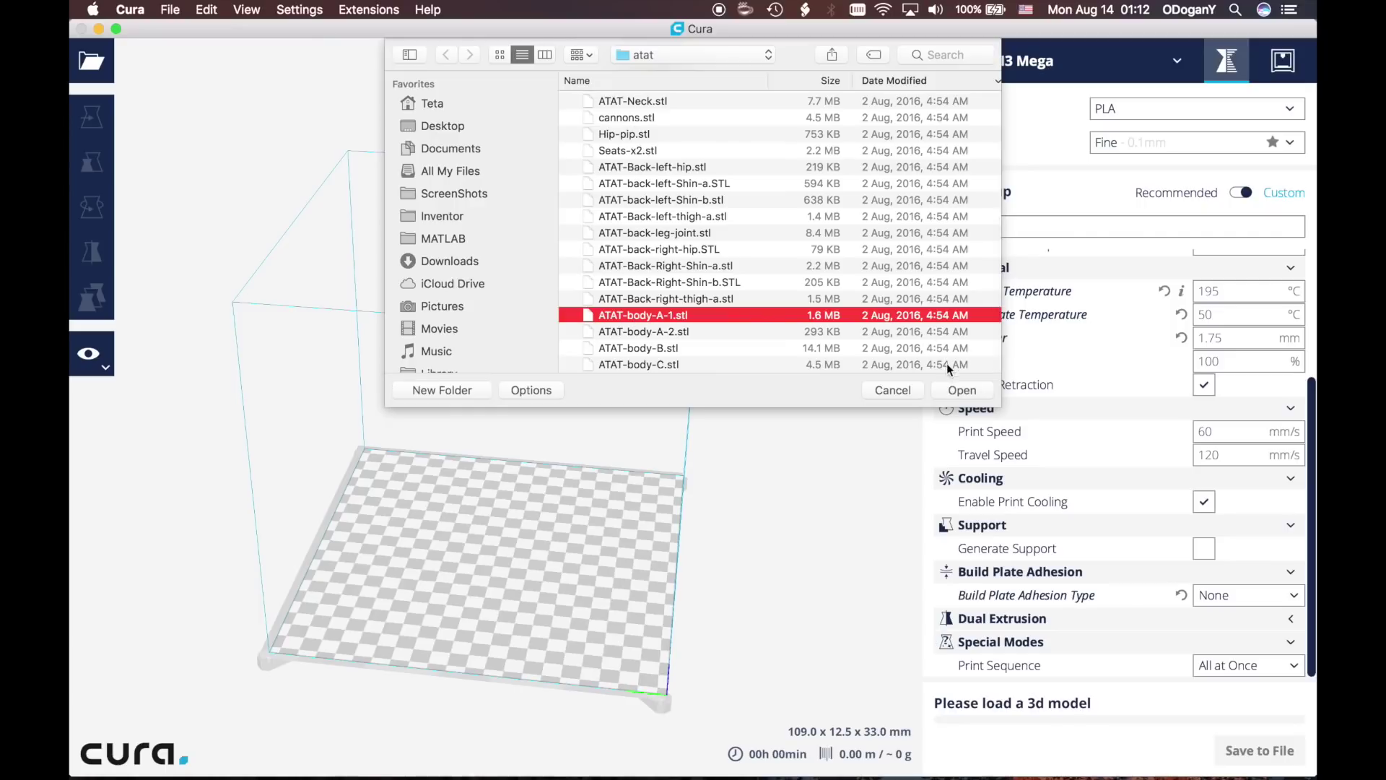
left_click(951, 390)
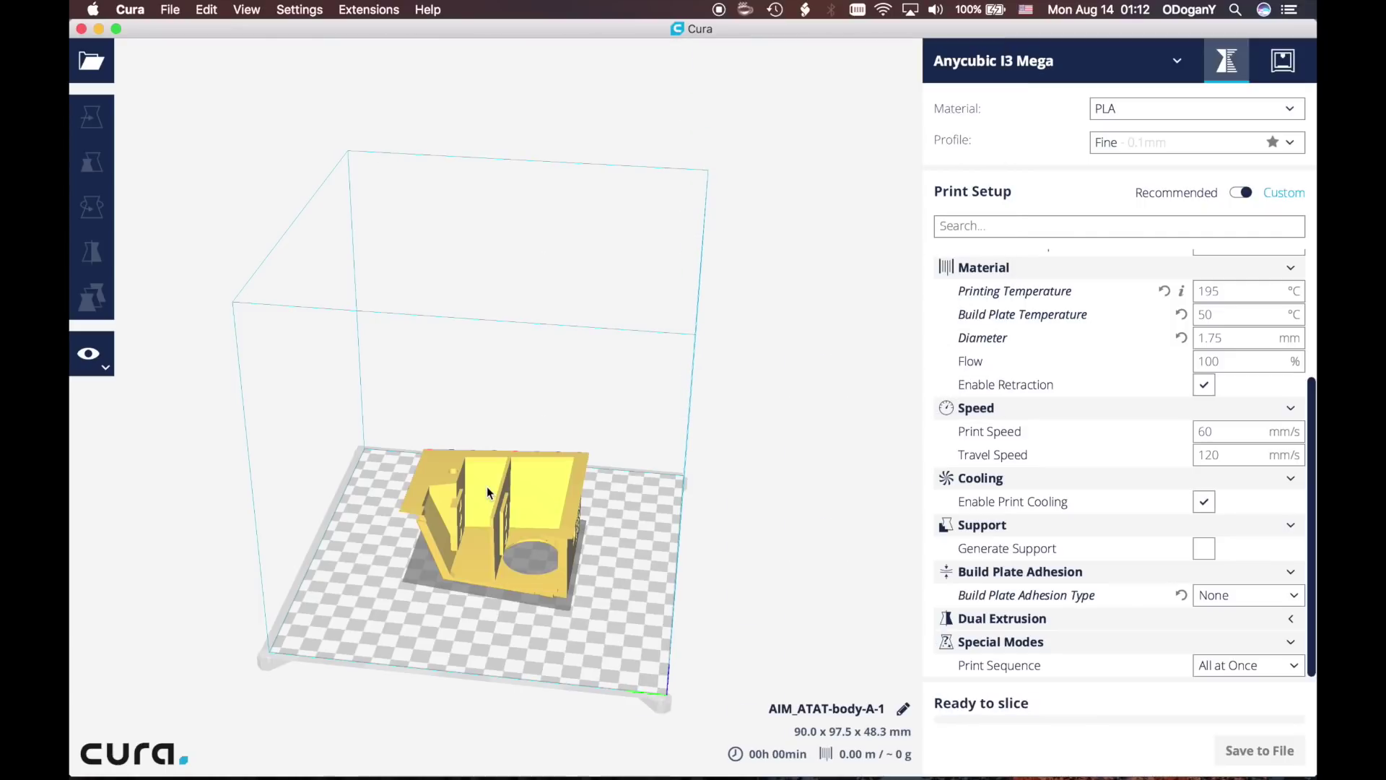
Save the 05h 05min, ~59 g sliced body as AIM_ATAT-body-A-1.gcode on the Desktop.
right_click_drag(486, 491, 278, 536)
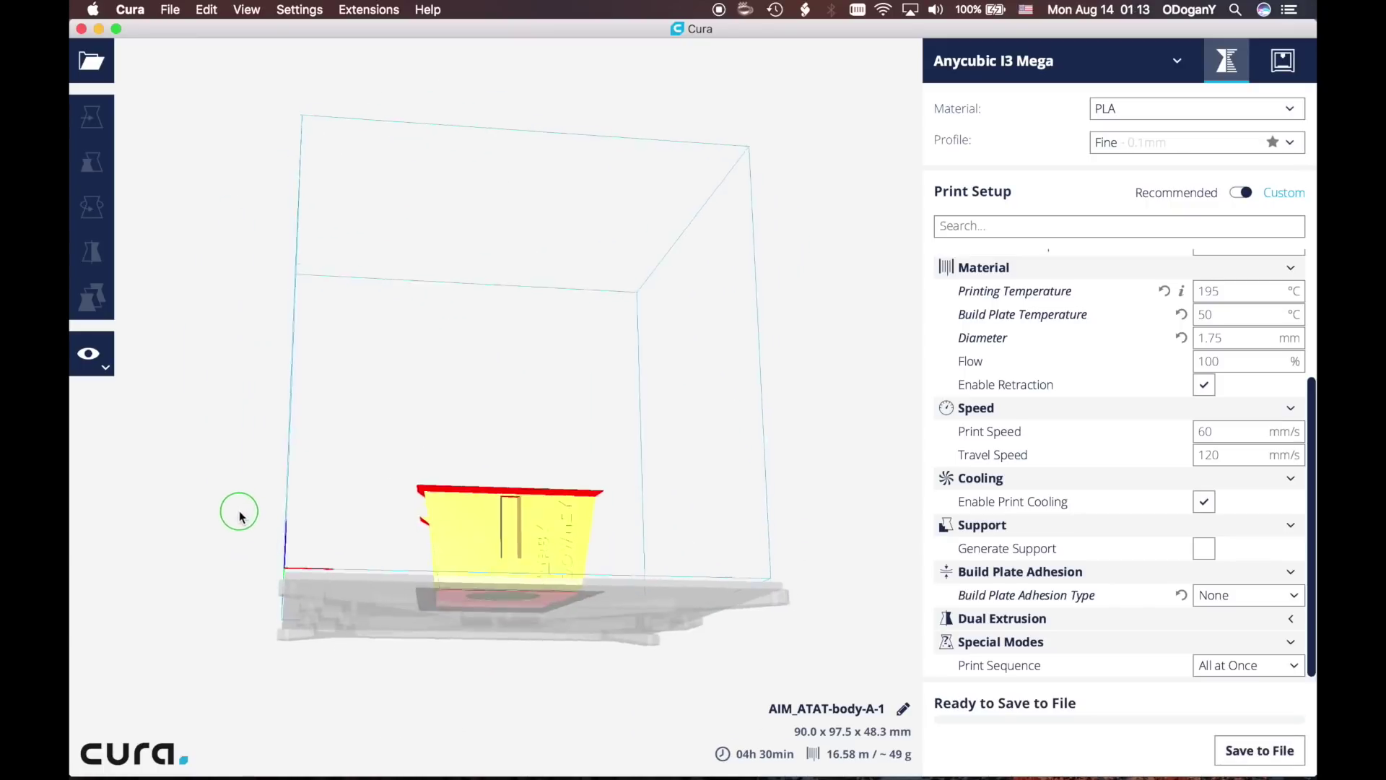
right_click_drag(238, 510, 505, 520)
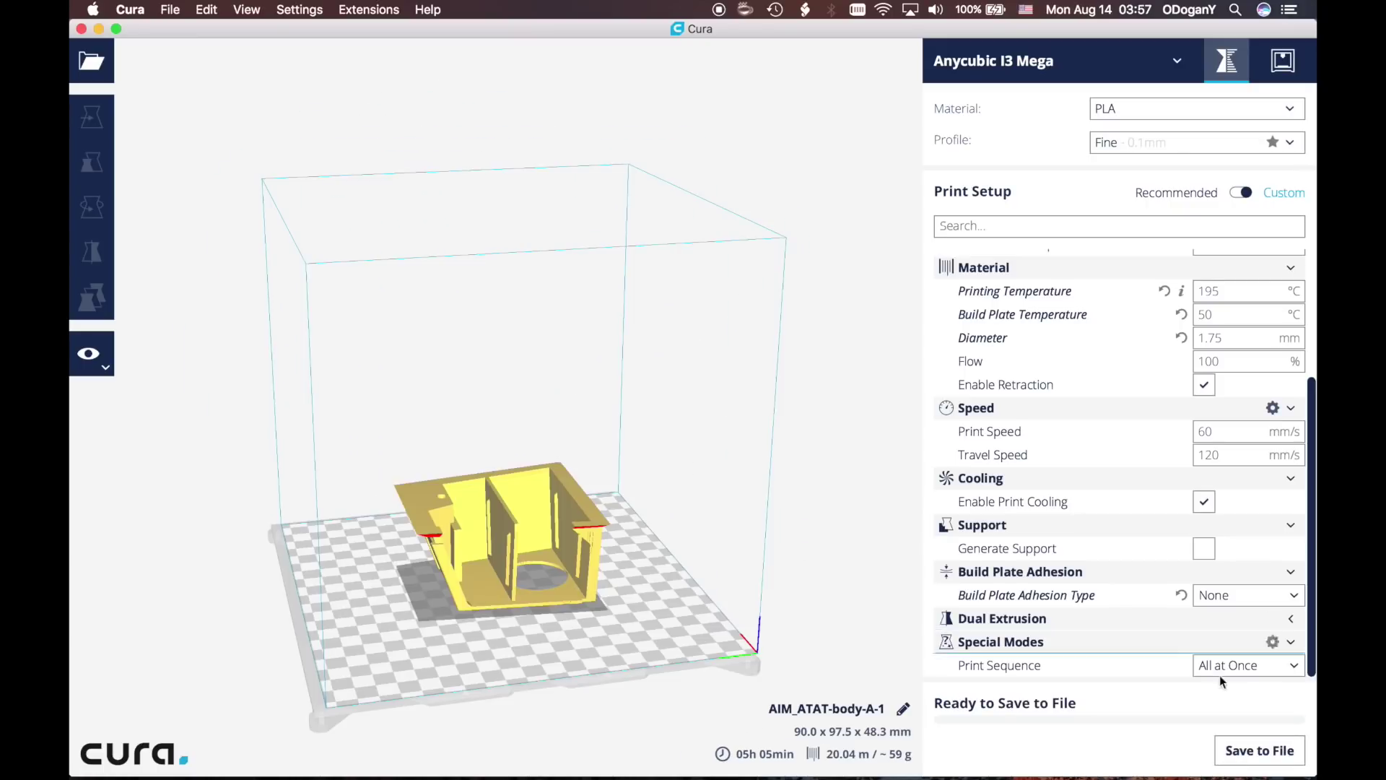
left_click(1257, 752)
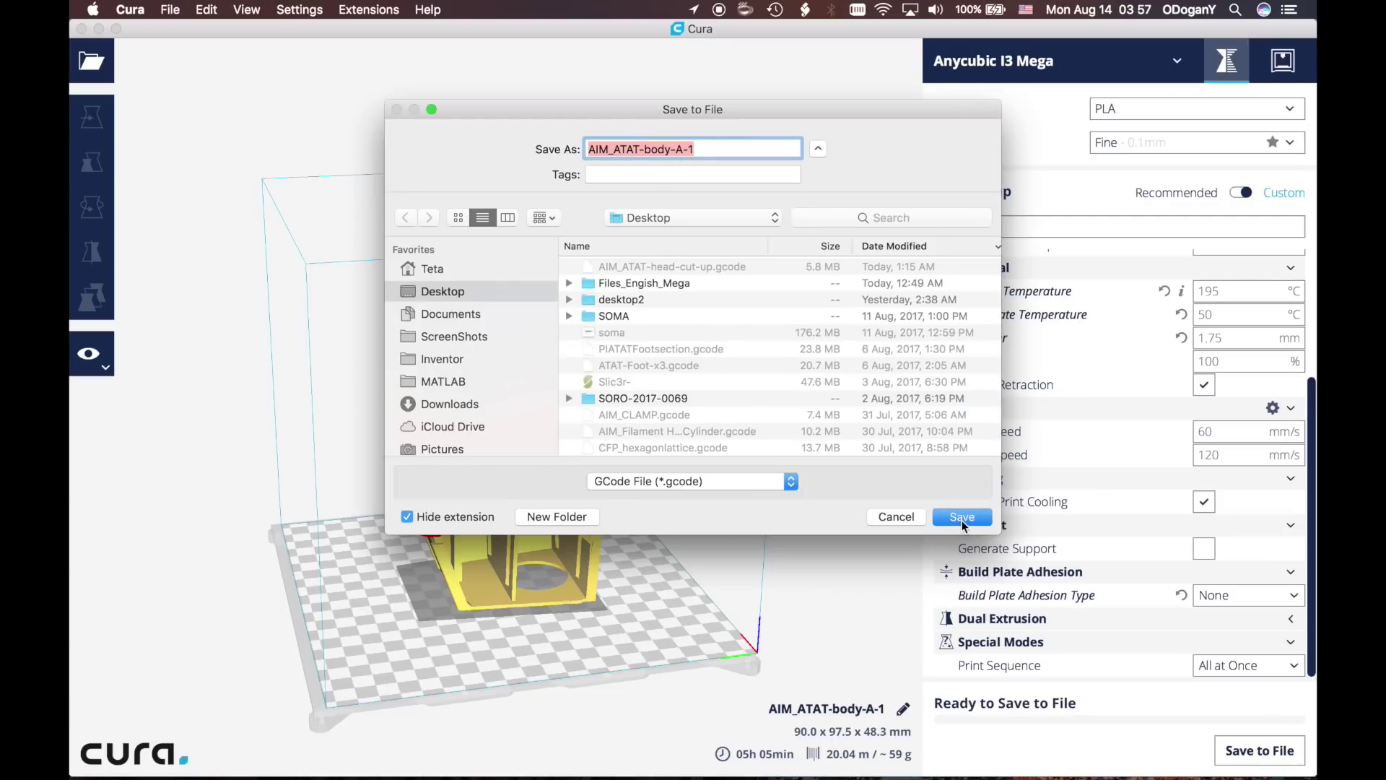
left_click(961, 517)
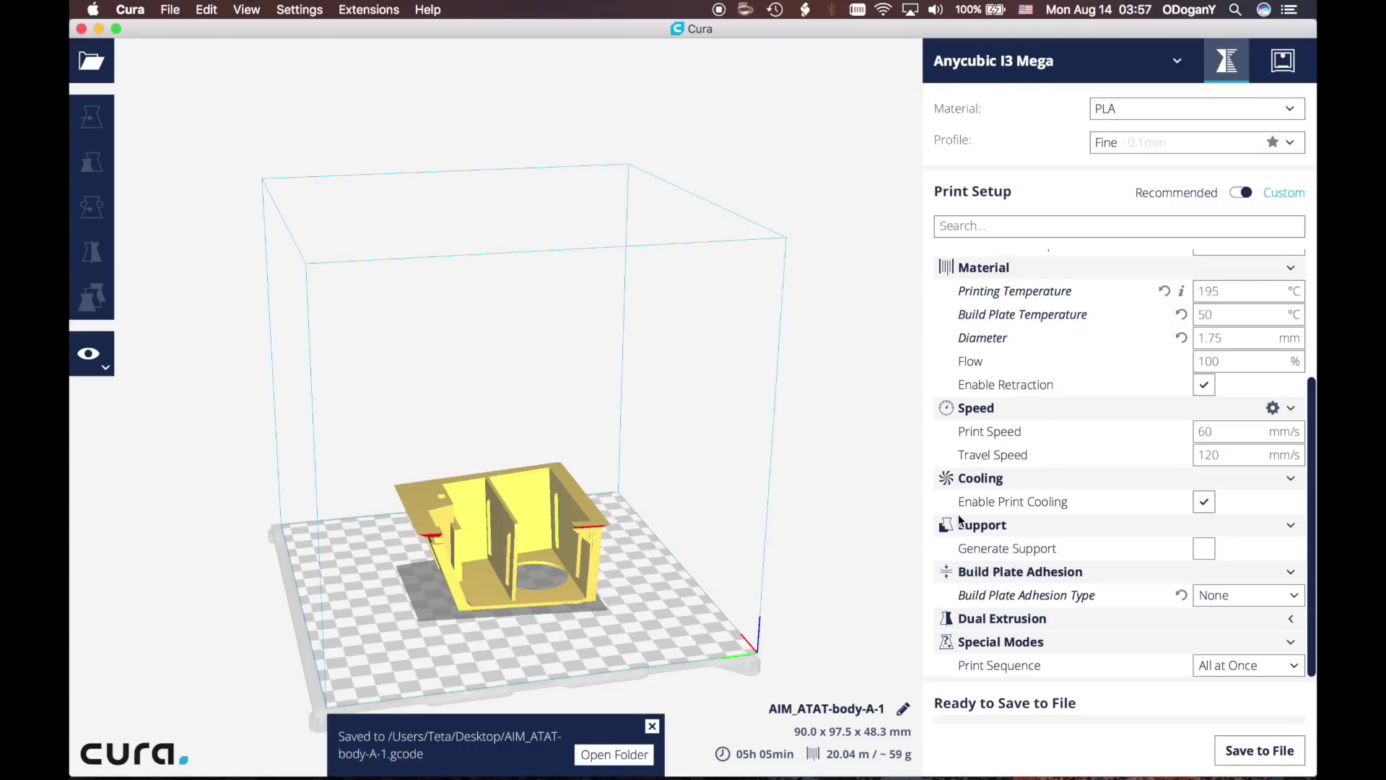
left_click(654, 727)
mouse_move(1285, 765)
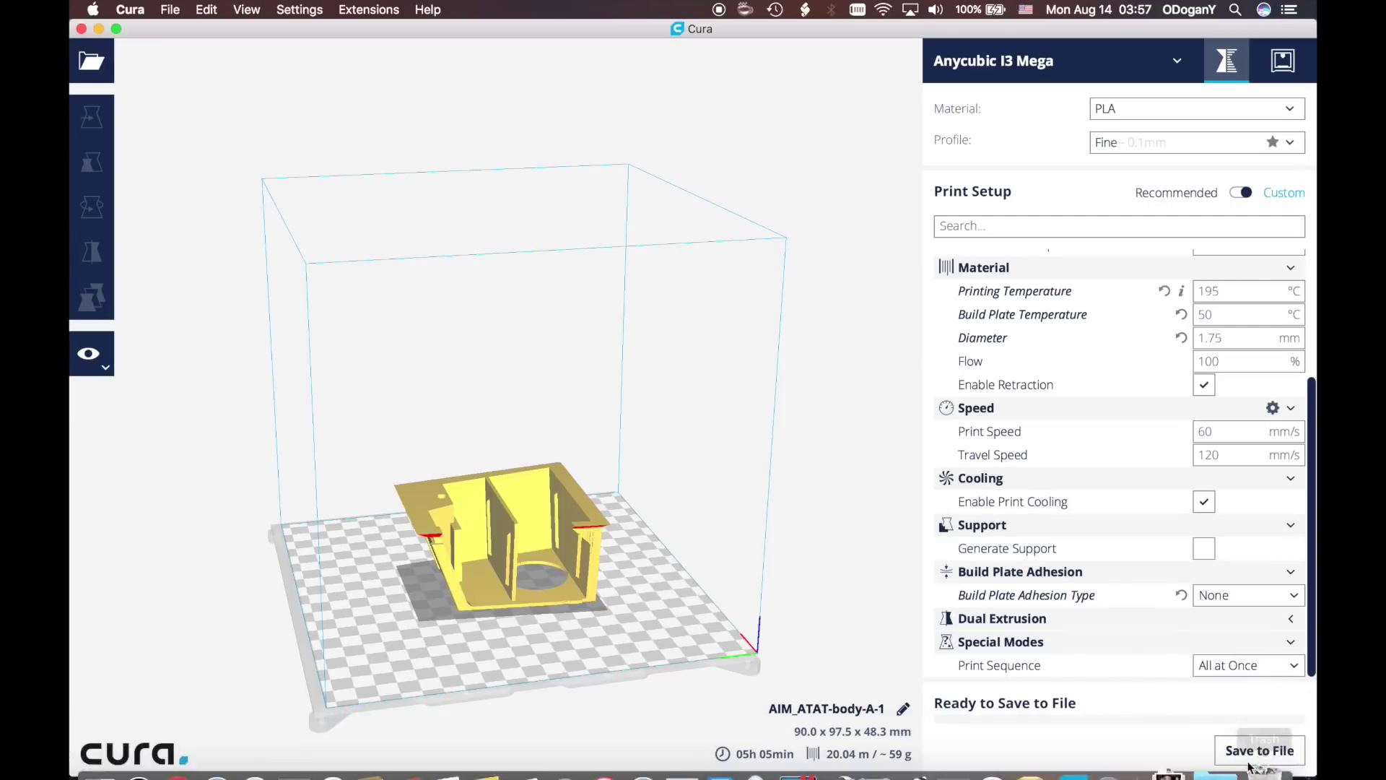